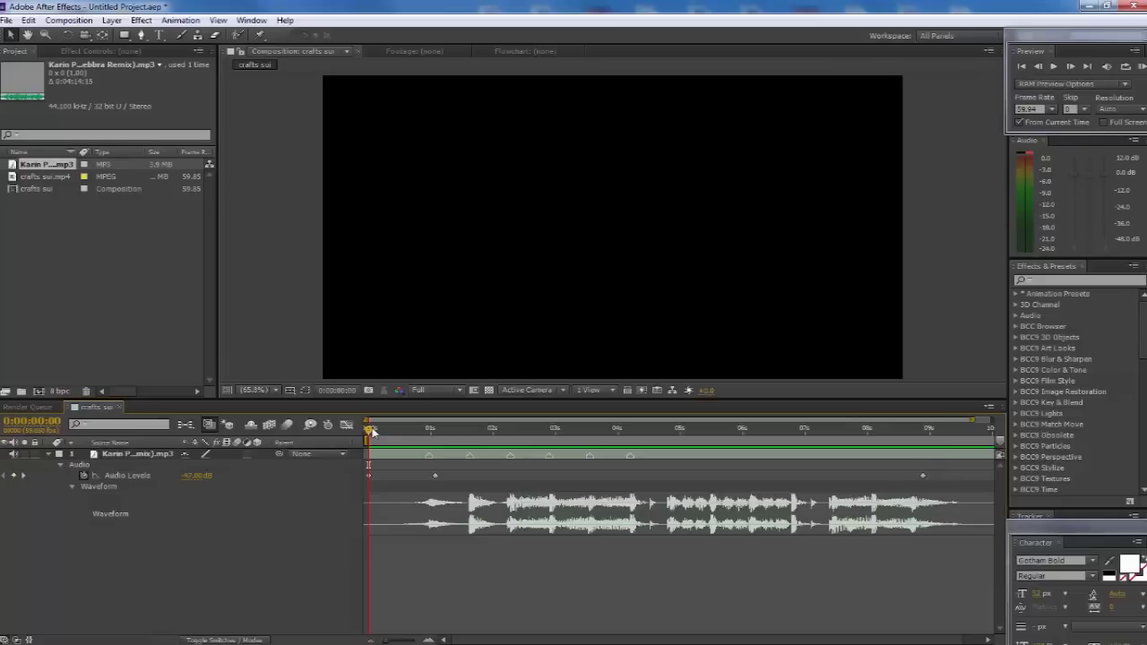
Add crafts sui.mp4 to the composition beneath the music track
mouse_move(375, 430)
mouse_down()
mouse_move(660, 432)
mouse_move(366, 429)
mouse_up()
click(52, 178)
drag(124, 350, 385, 583)
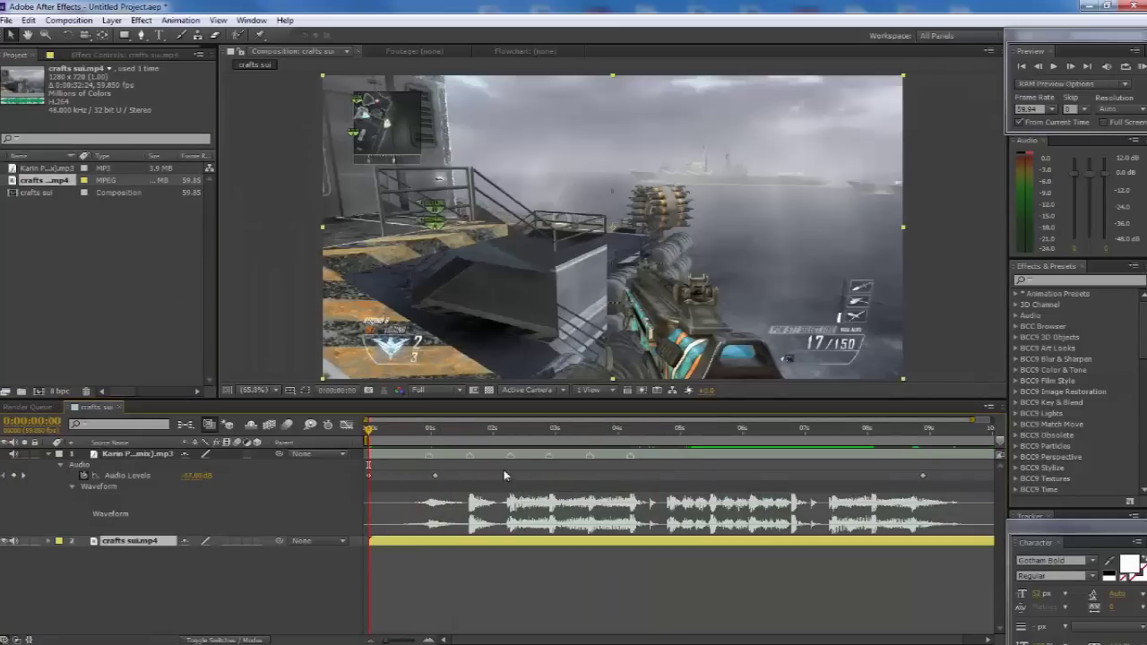
Locate the music beat marker at 0:00:02:16 and zoom the timeline to single frames
click(511, 433)
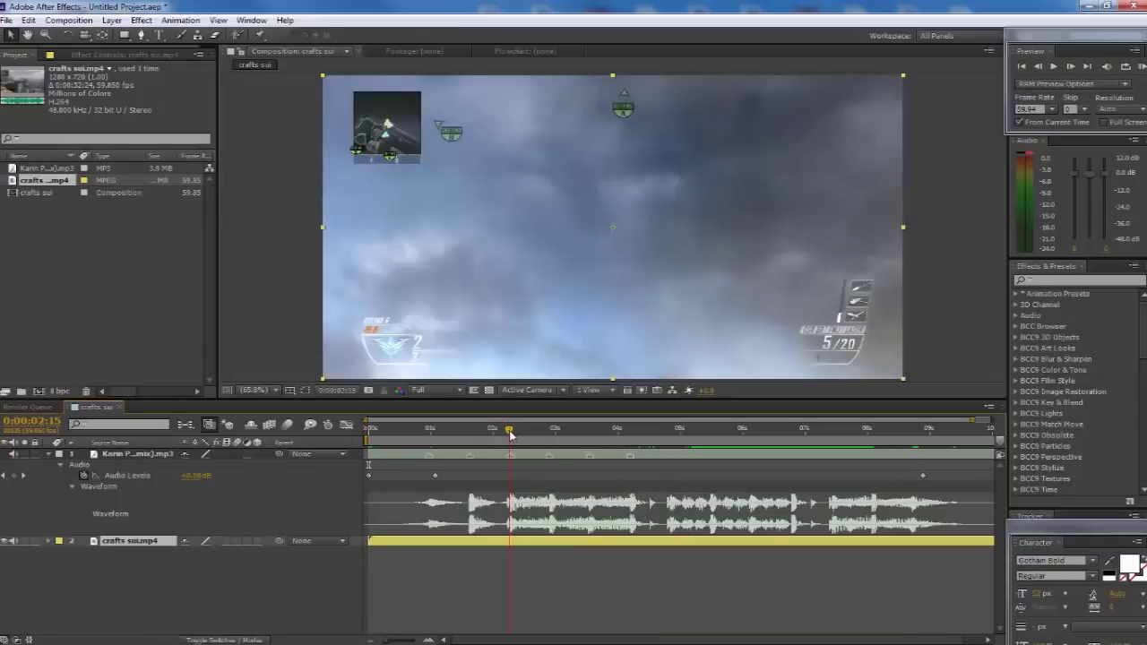
click(510, 459)
right_click(509, 459)
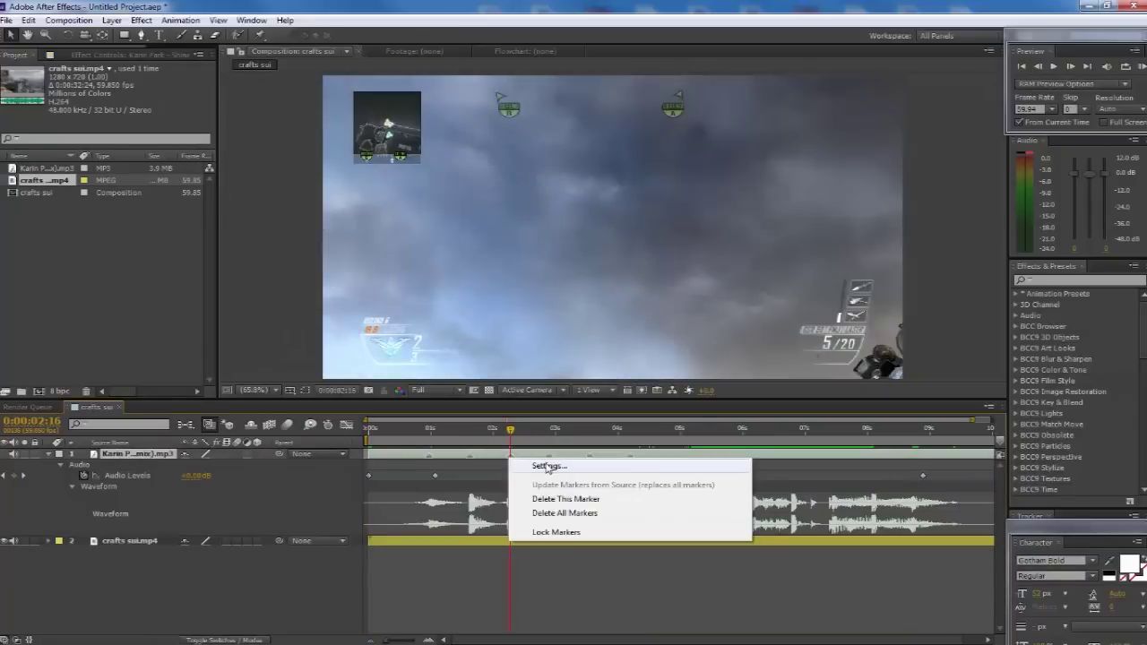
click(539, 453)
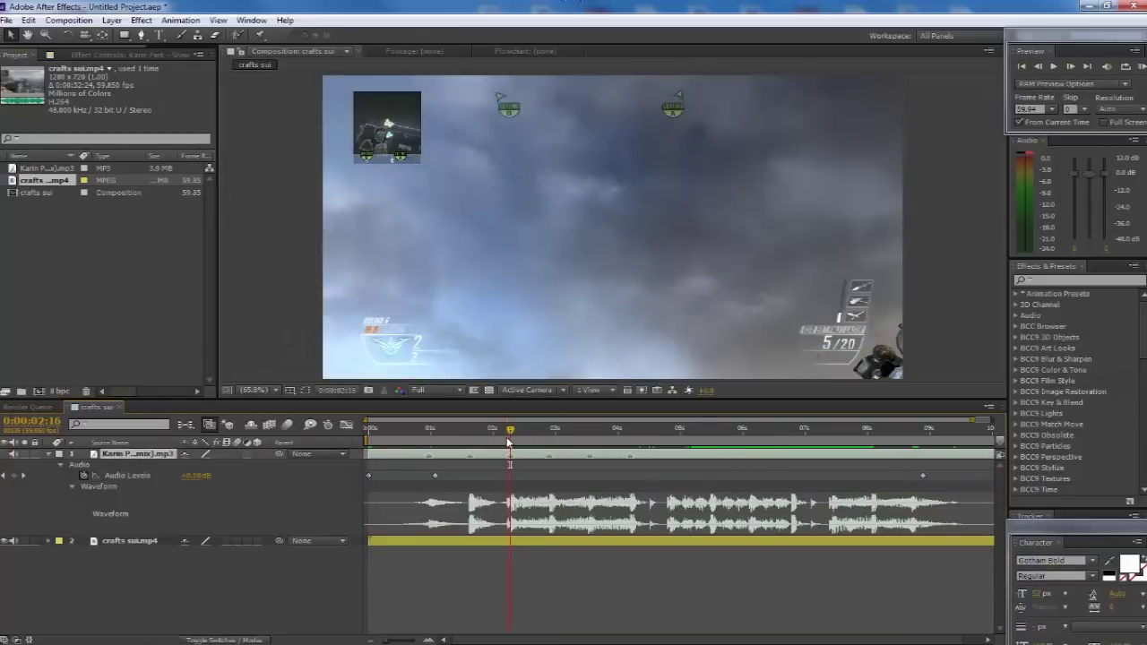
drag(508, 442, 513, 433)
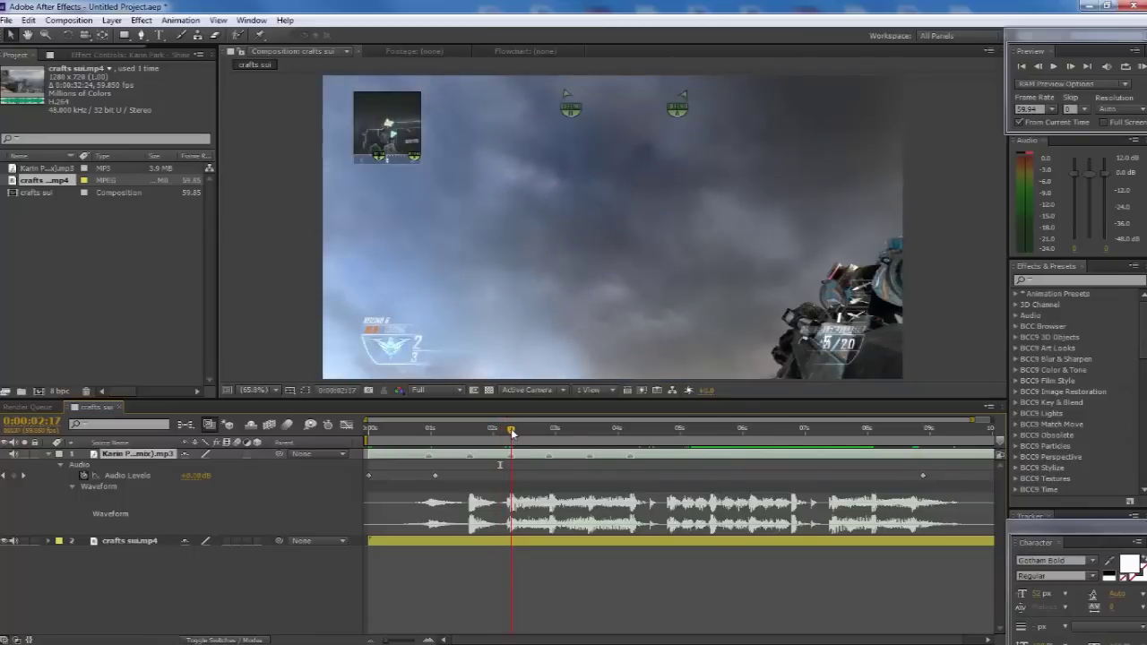
drag(511, 433, 511, 433)
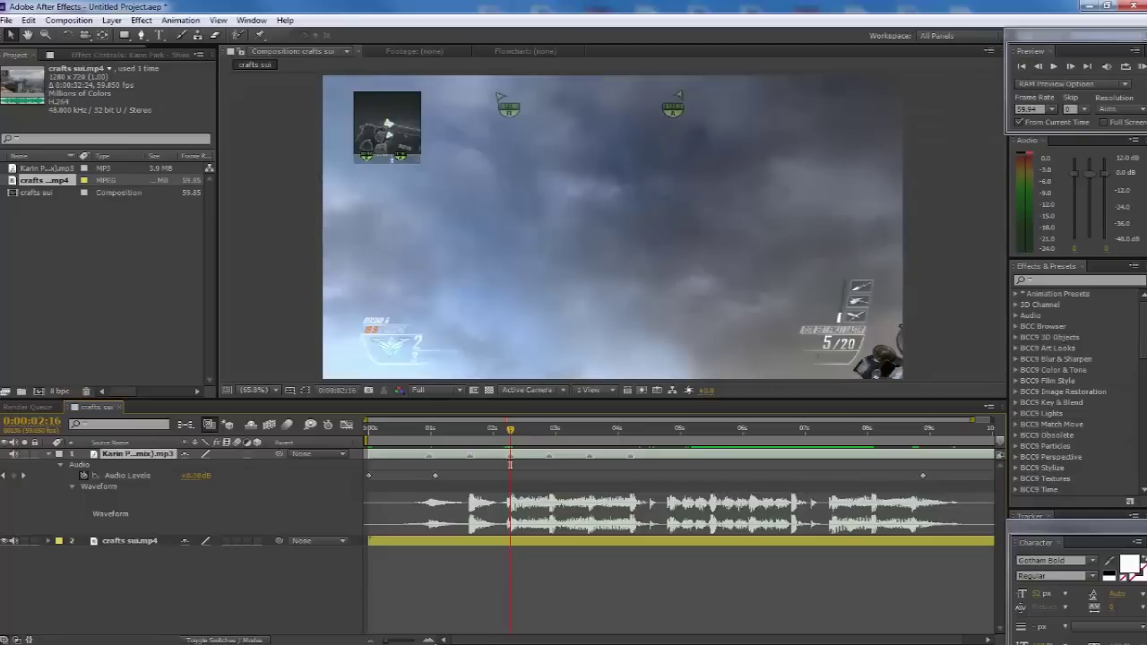
drag(429, 640, 492, 643)
scroll(550, 635, left, 3)
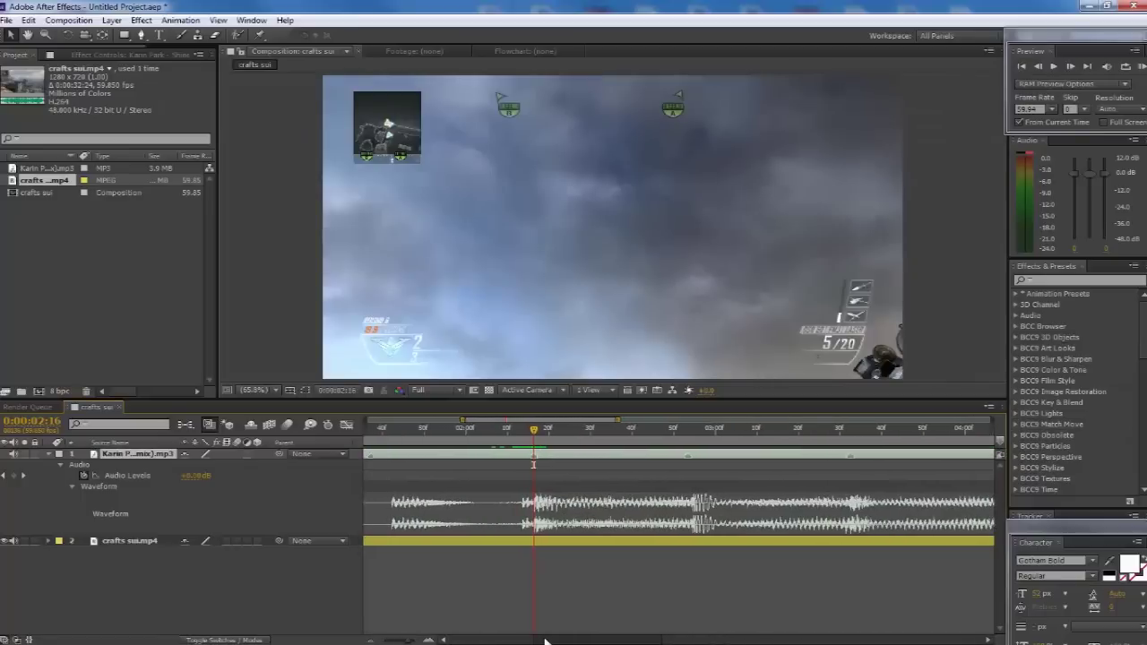
Comment the 0:00:02:16 beat marker 'shot 1', then zoom out to the full duration at the start
right_click(582, 461)
click(612, 464)
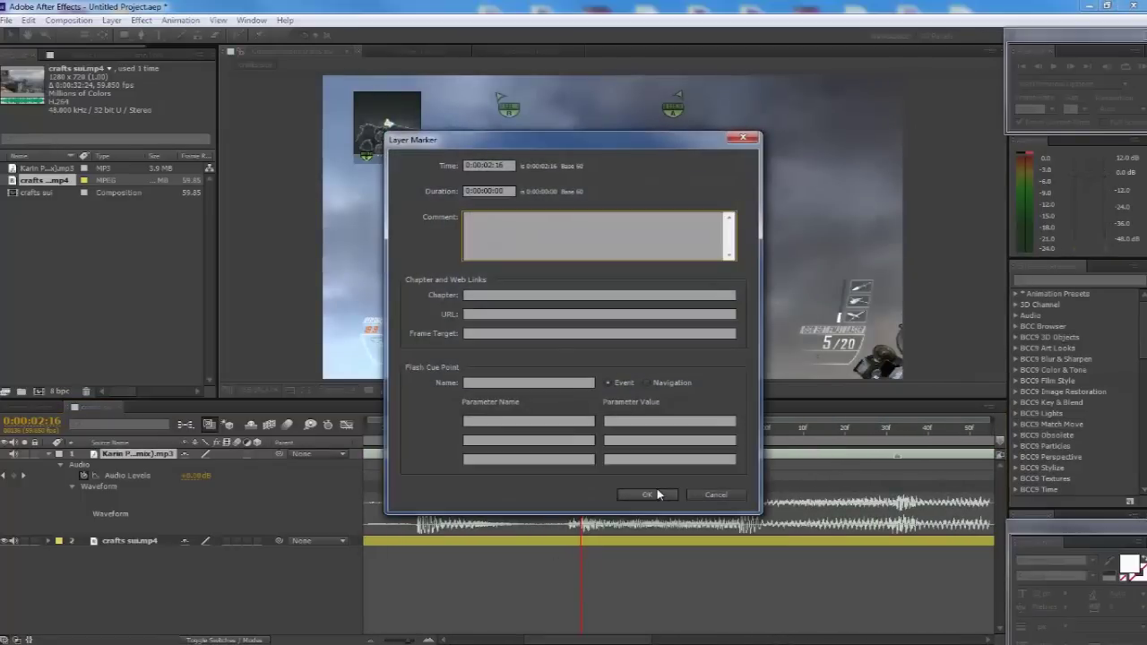
text(shot 1)
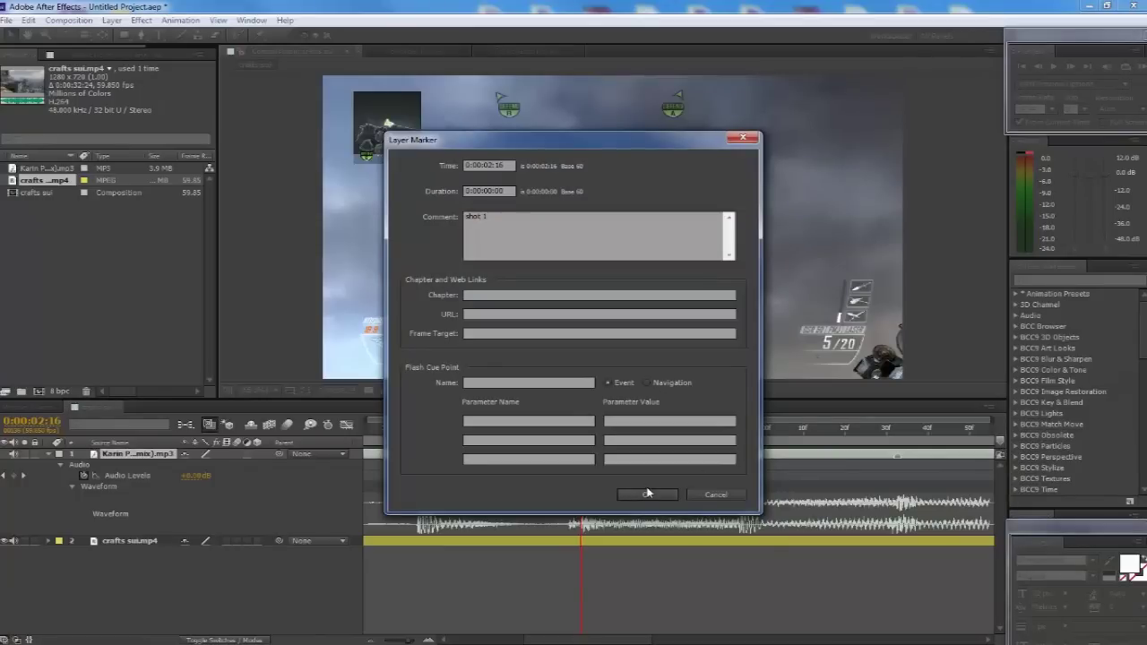
click(648, 493)
key(semicolon)
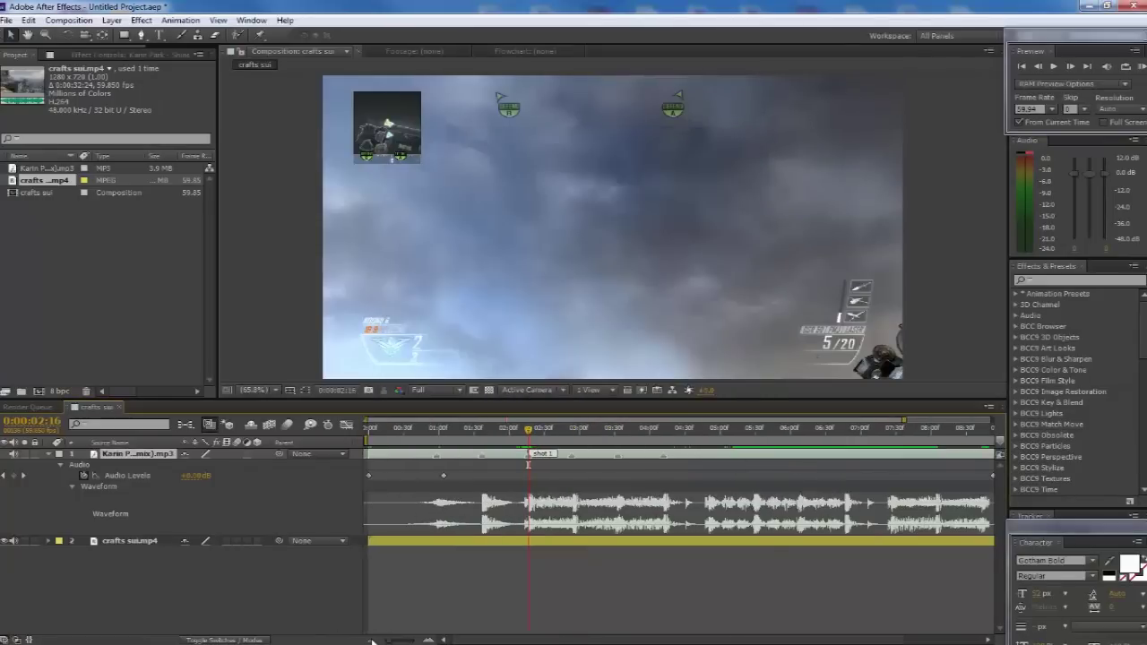
click(395, 429)
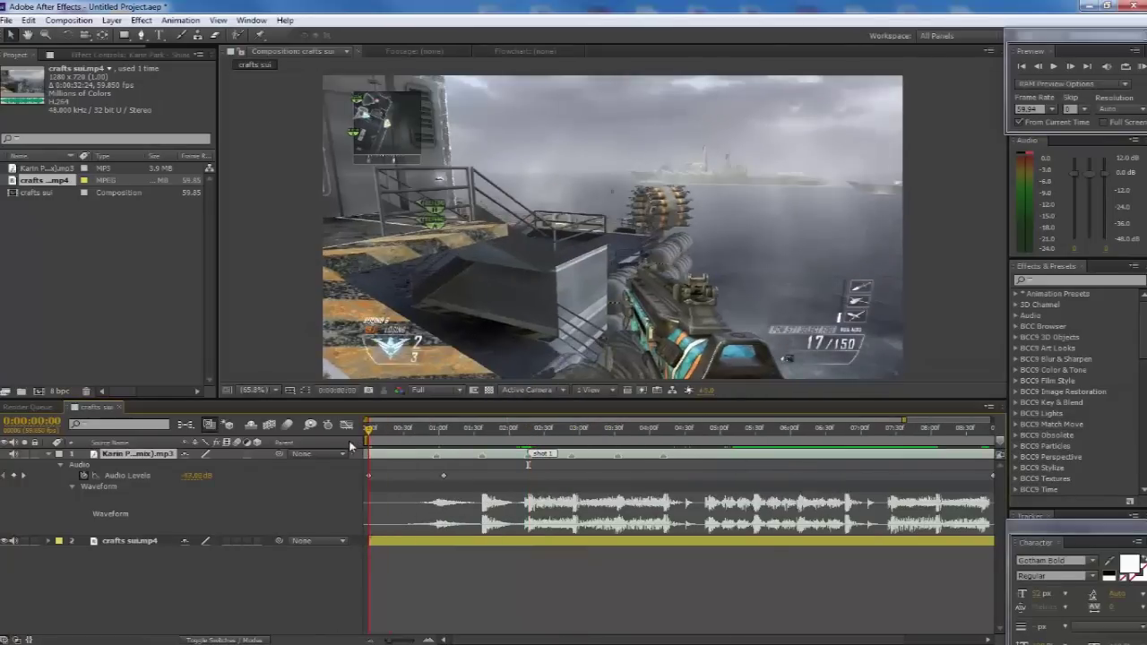
Go one frame past the shot 1 marker and select the crafts sui.mp4 layer
mouse_move(518, 428)
mouse_down()
mouse_move(528, 433)
mouse_move(439, 426)
mouse_move(529, 421)
mouse_up()
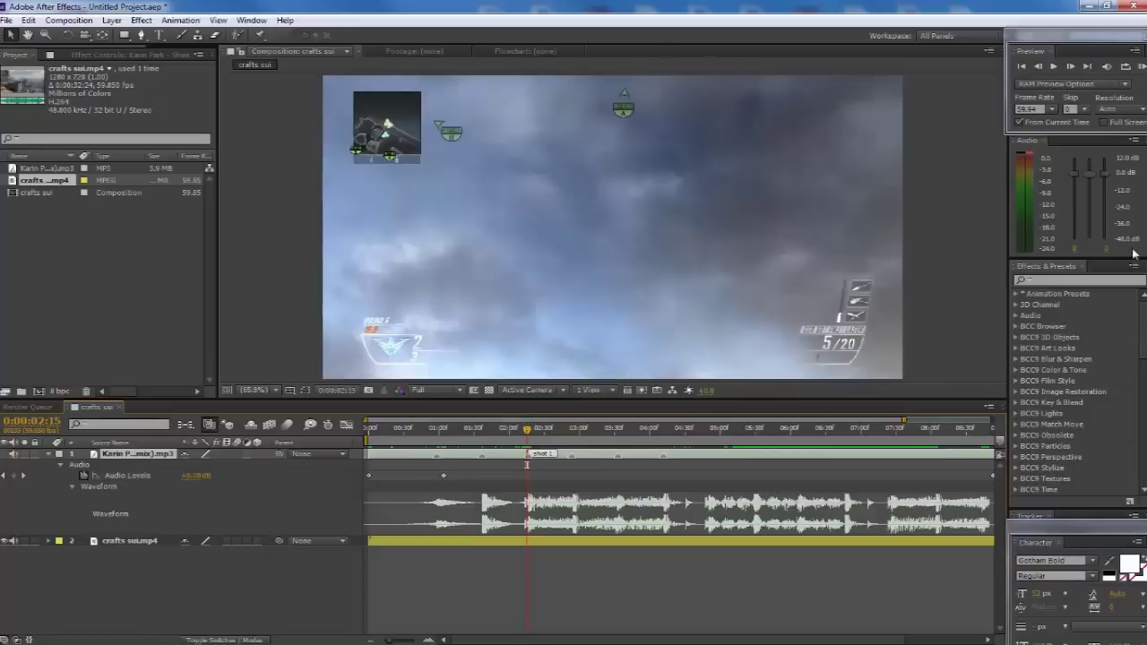
click(1070, 67)
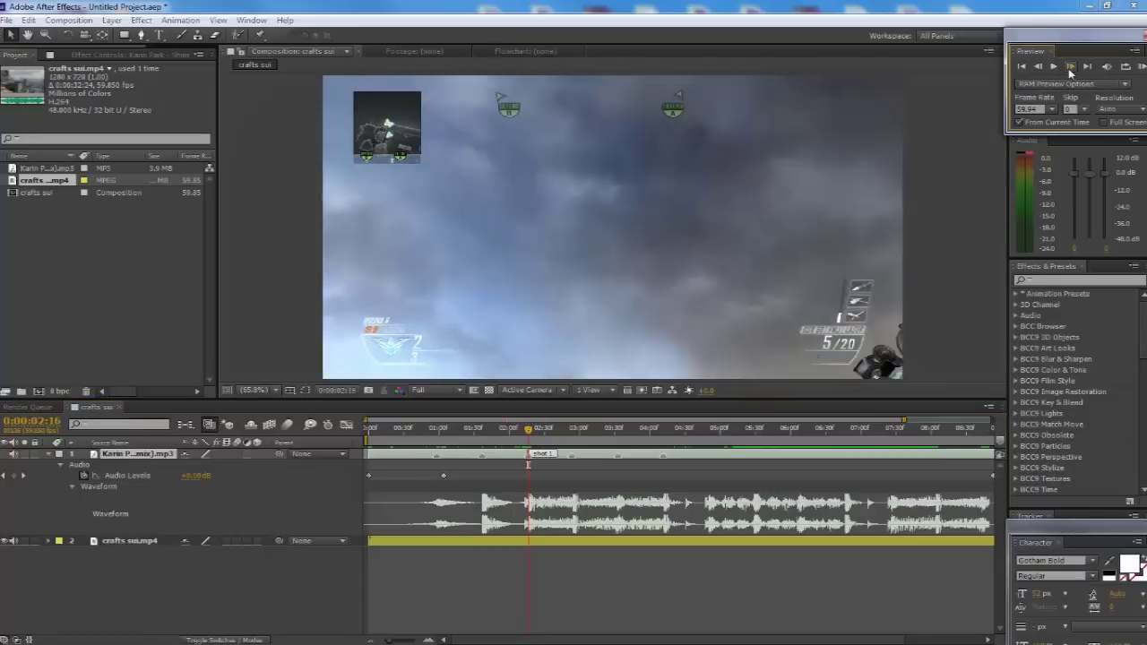
click(743, 544)
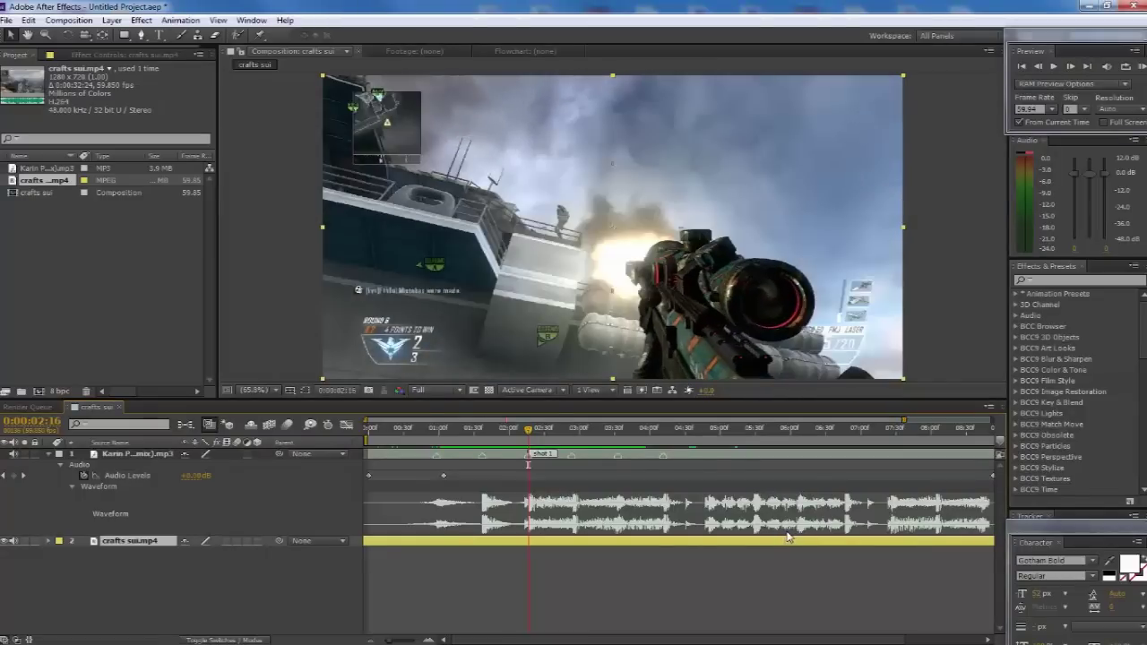
Enable Time Remapping on crafts sui.mp4 and zoom the timeline out to whole seconds
right_click(544, 547)
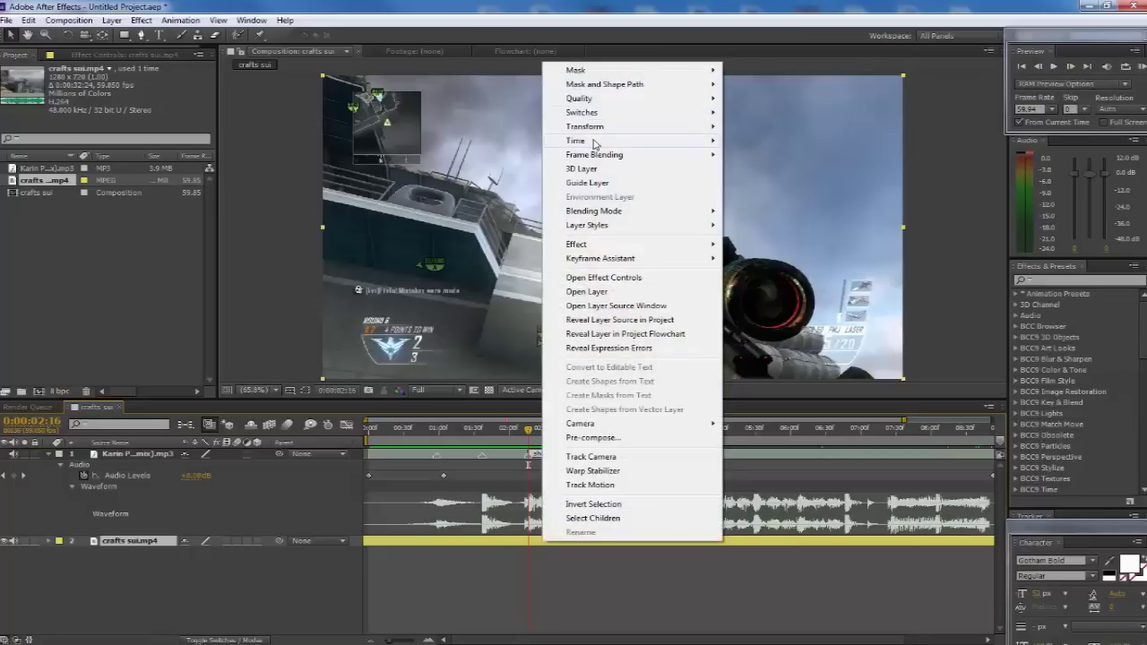
mouse_move(610, 143)
click(764, 144)
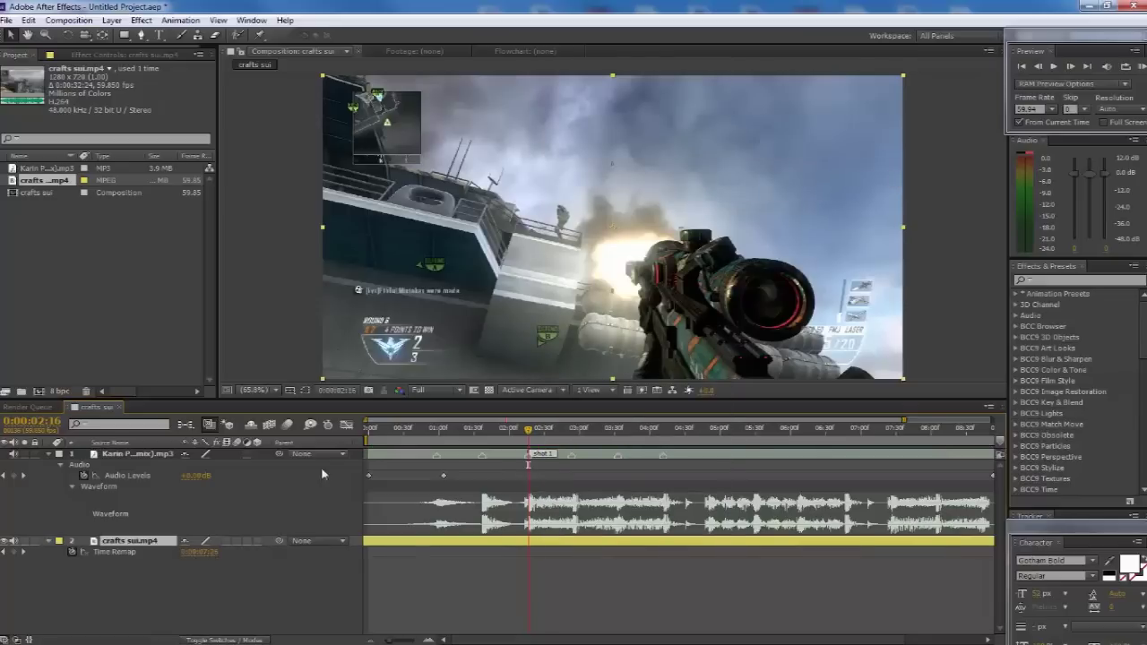
click(375, 640)
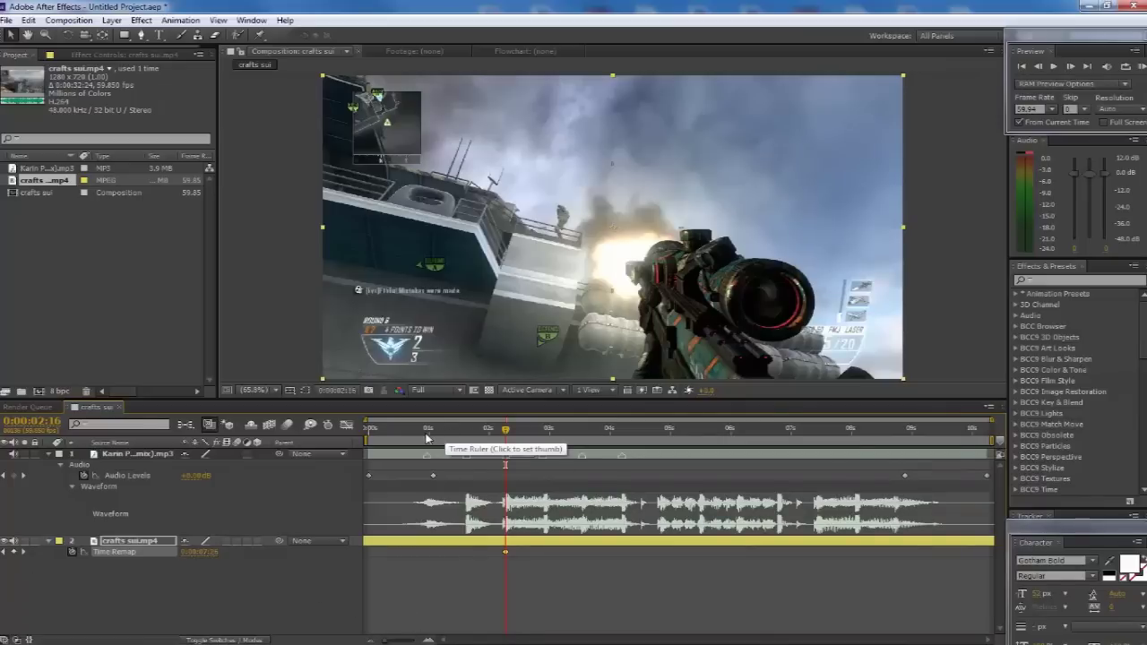
Set Time Remap values at the start, at 0:00:00:55 (about 0:00:06:10) and at 0:00:01:34
drag(427, 437, 368, 441)
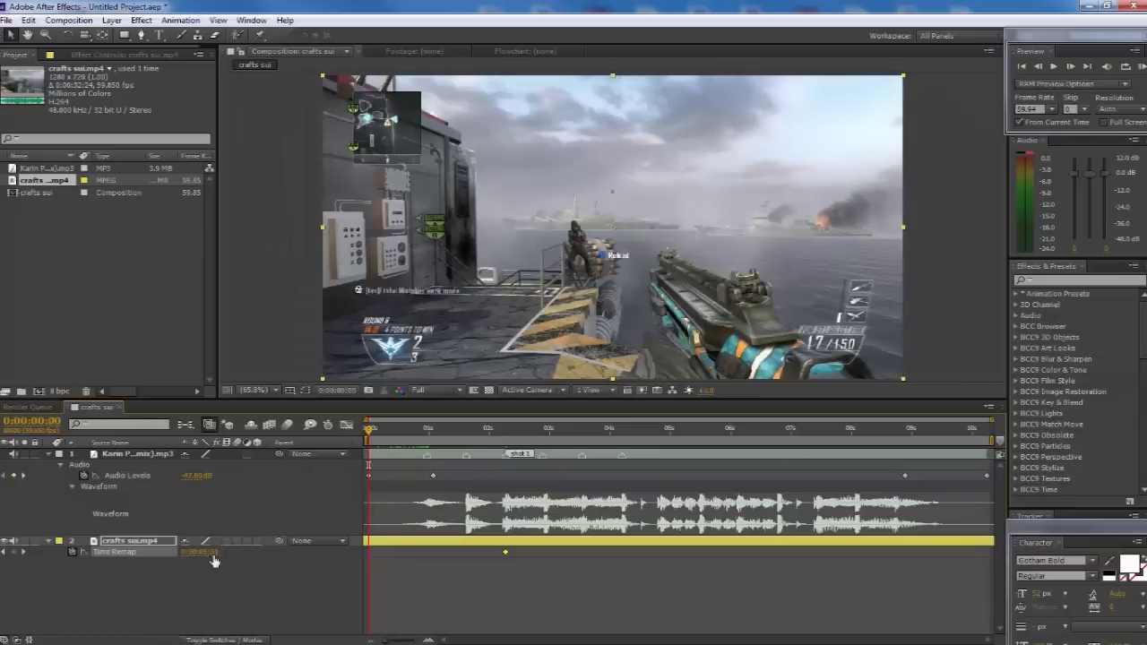
drag(214, 553, 213, 552)
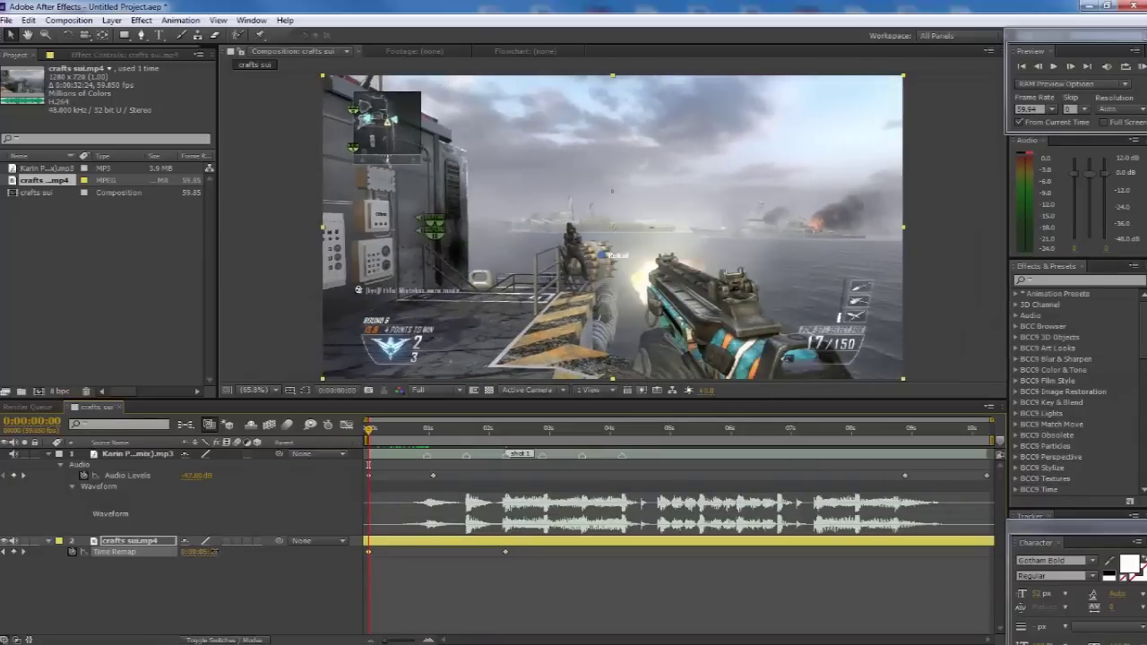
drag(370, 438, 432, 436)
drag(215, 552, 224, 552)
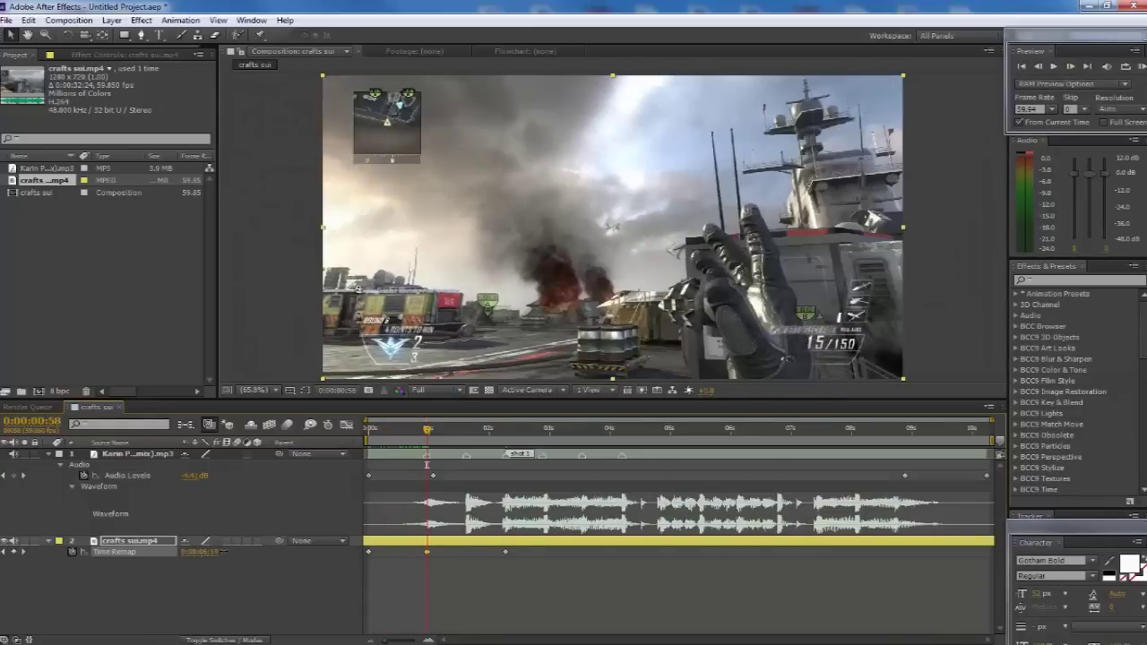
drag(429, 436, 468, 438)
drag(215, 552, 218, 552)
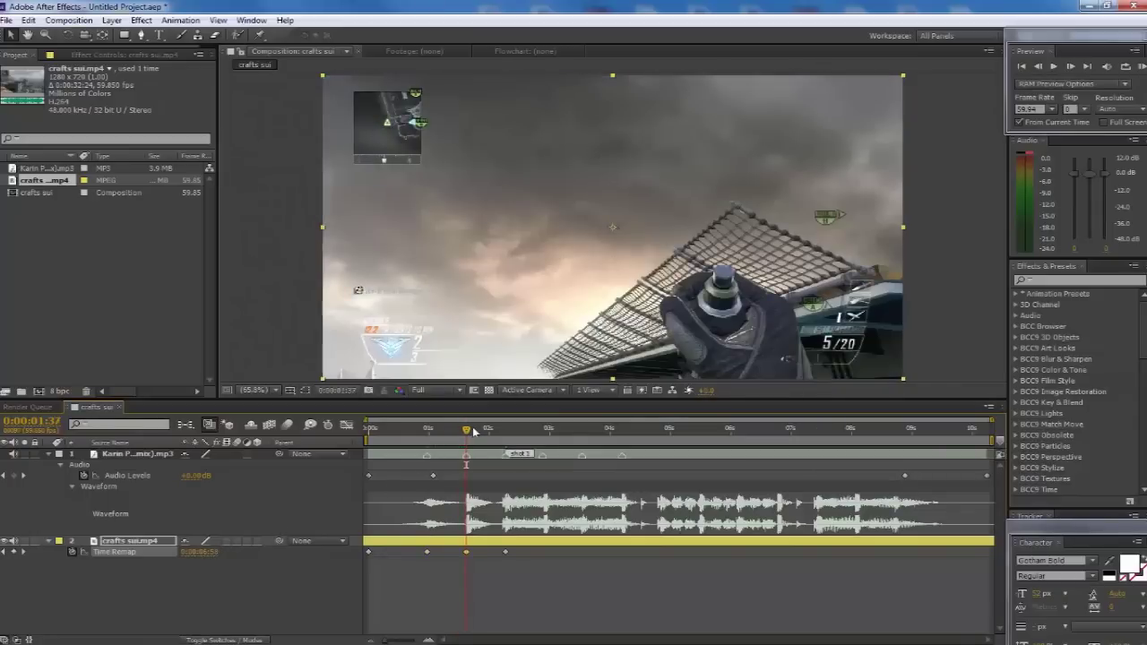
Add Time Remap keyframes near 0:00:02:13 and 0:00:03:30 with new remapped times
drag(474, 435, 543, 439)
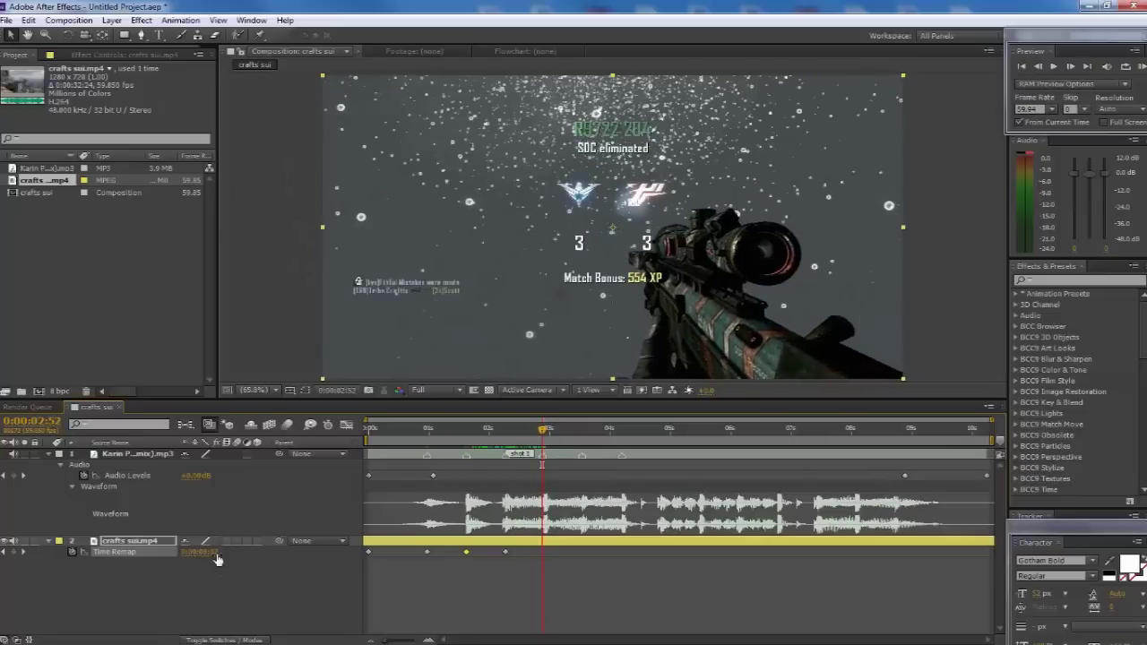
click(1070, 66)
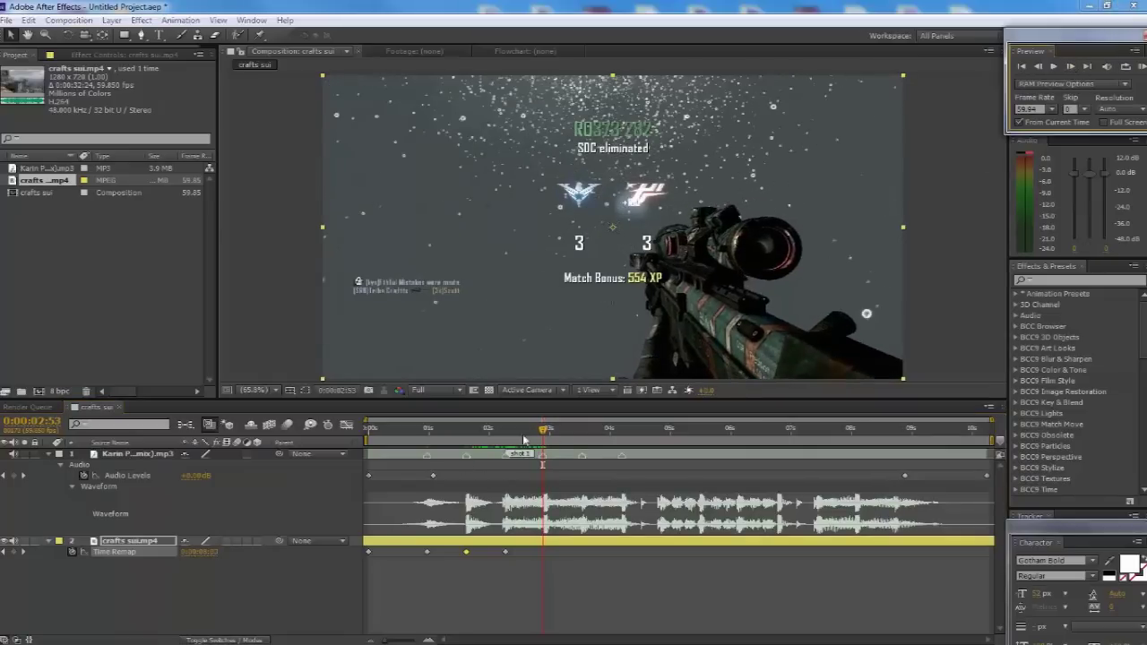
drag(232, 556, 216, 559)
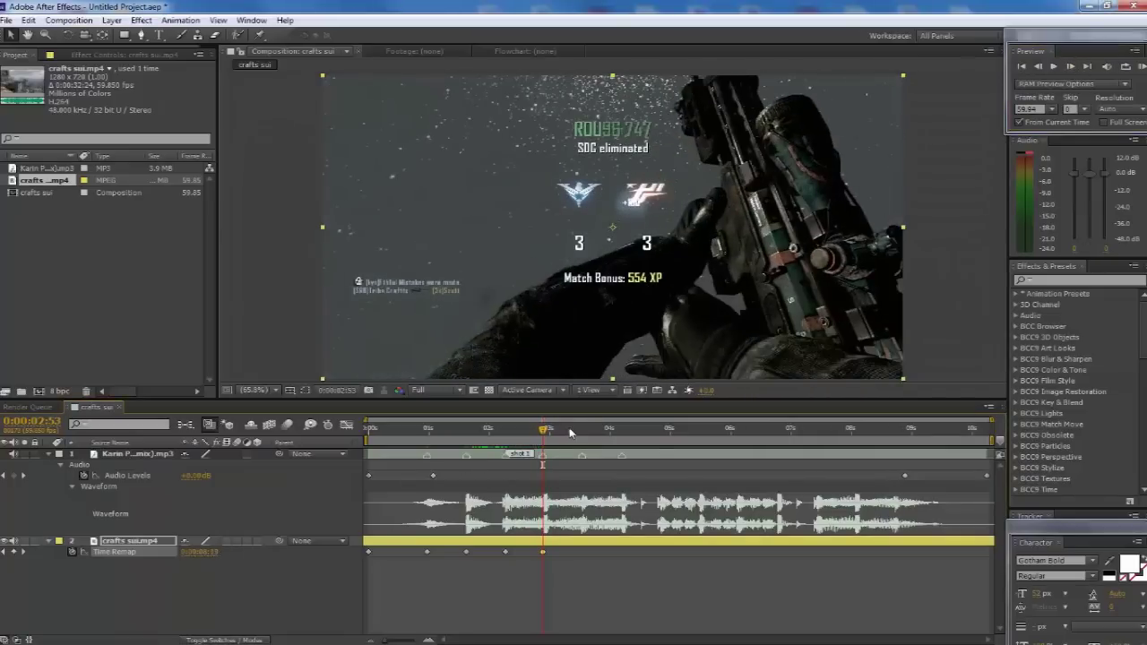
drag(543, 429, 589, 432)
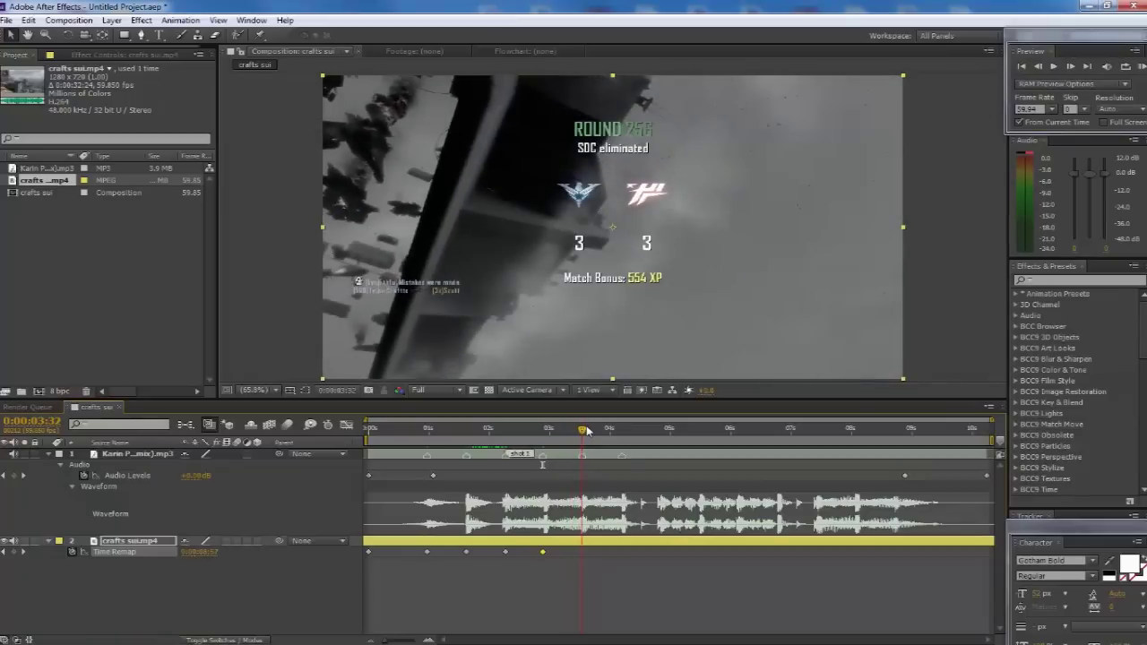
drag(215, 560, 228, 553)
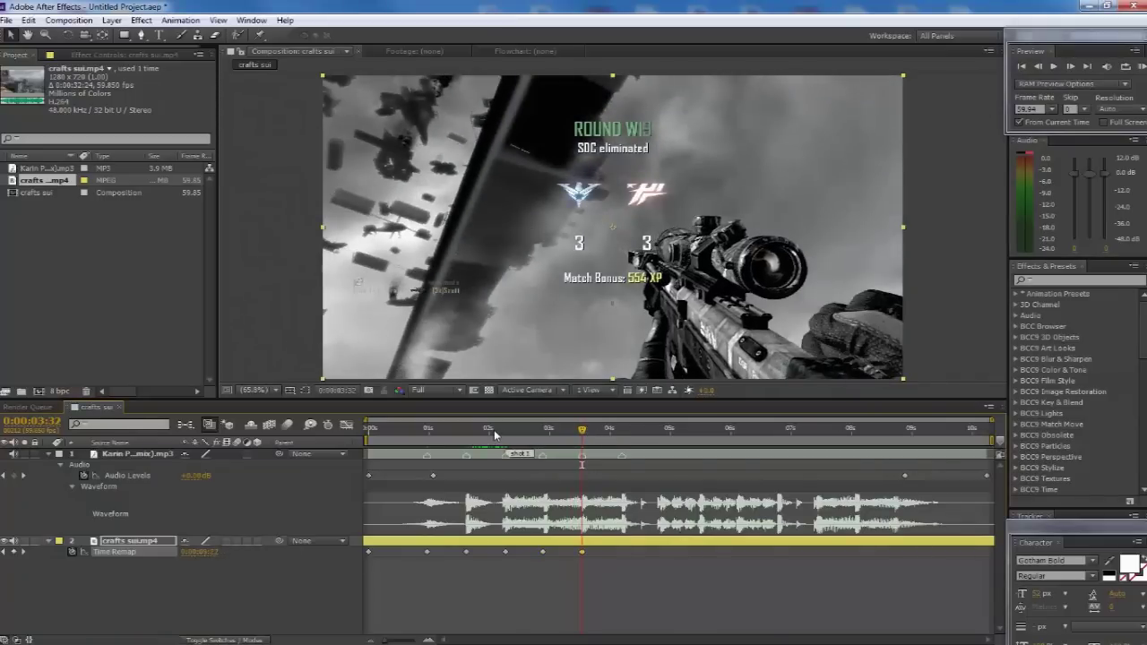
drag(494, 430, 449, 430)
Preview the remapped clip from the start, then step to the 0:00:02:16 beat
key(Home)
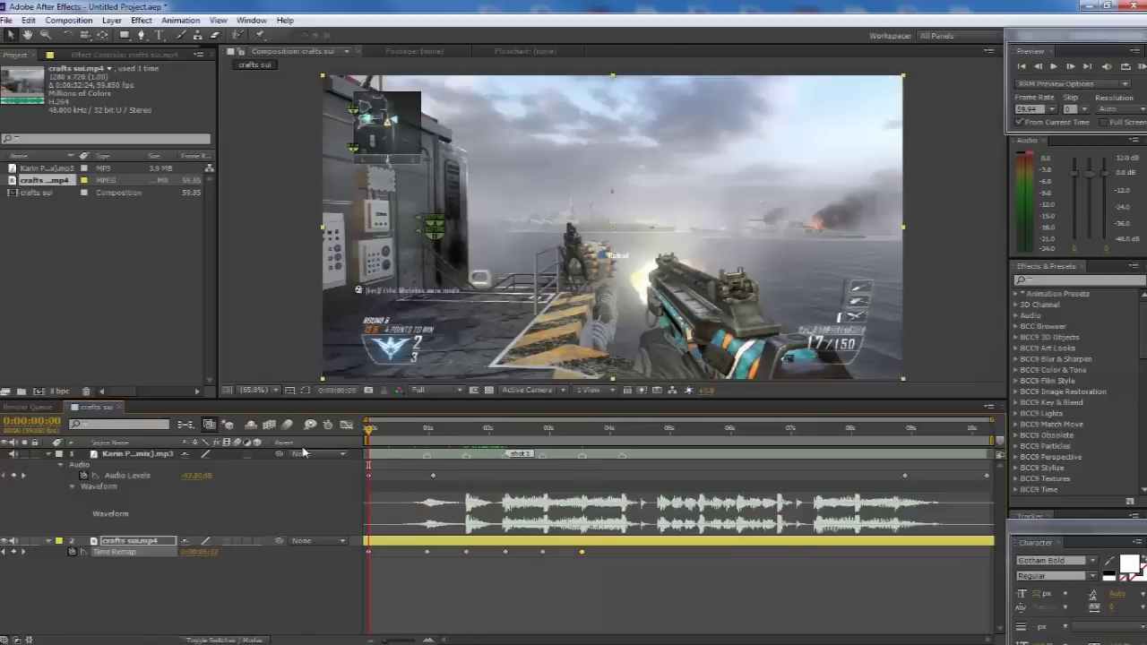
key(KP_0)
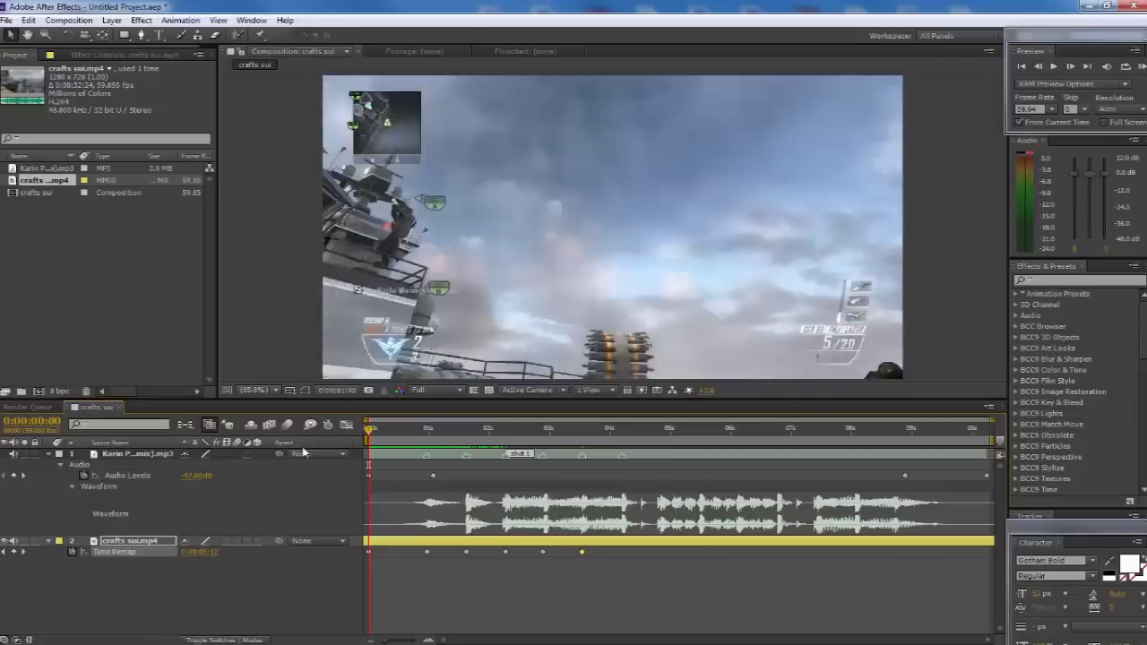
drag(492, 439, 507, 442)
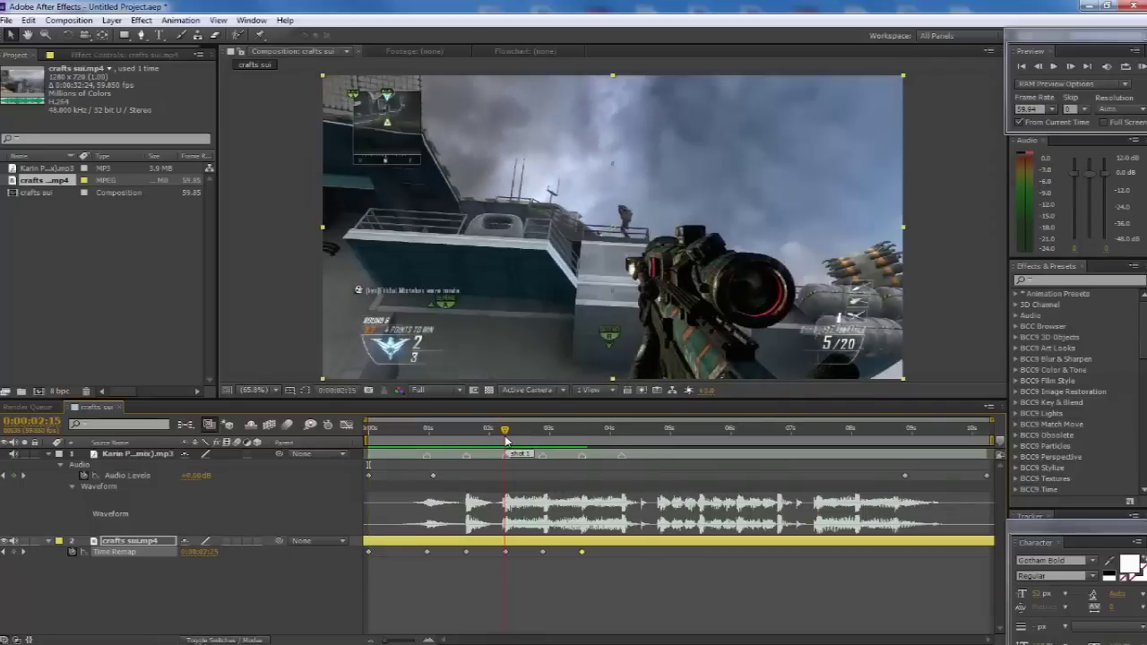
click(1069, 66)
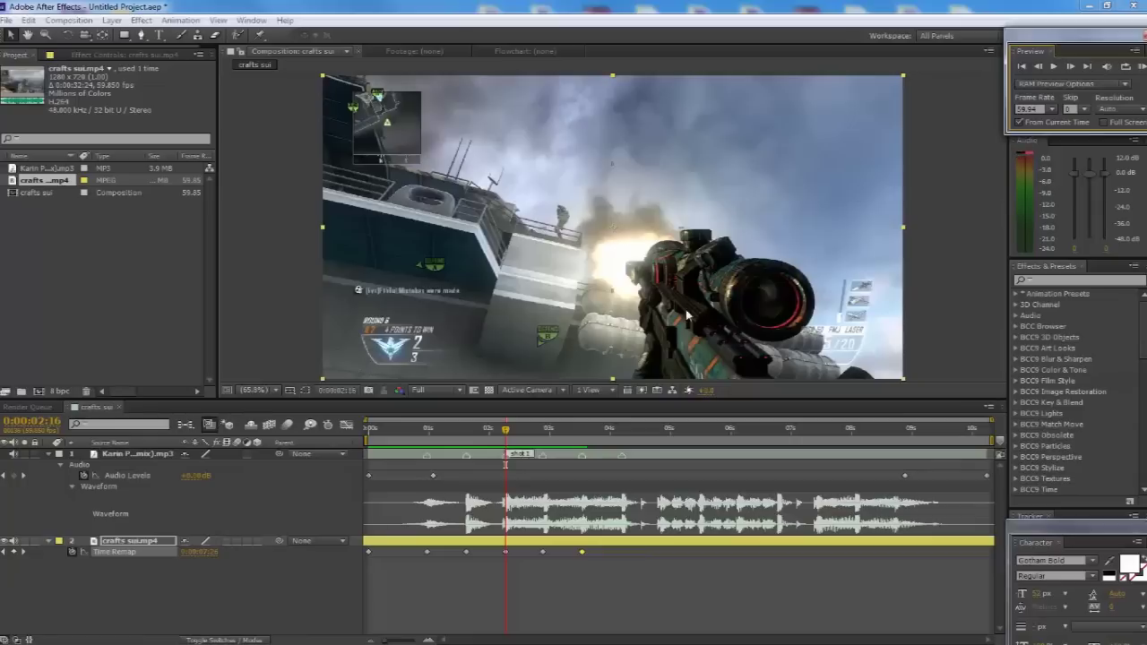
Select all the Time Remap keyframes on the gameplay layer
click(146, 568)
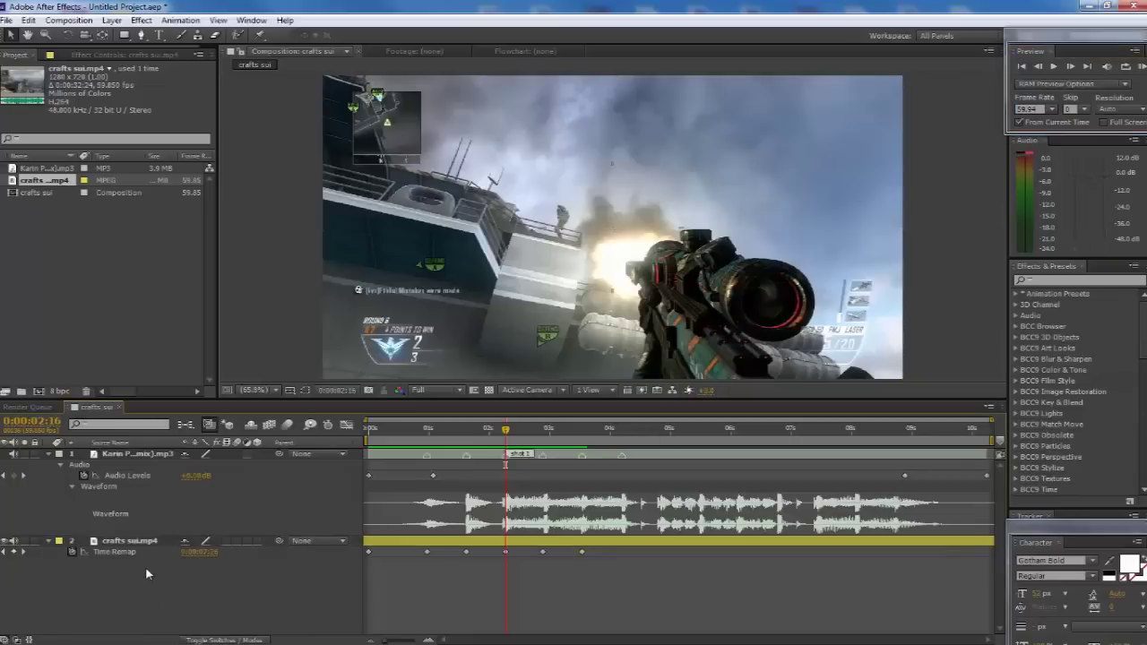
click(131, 552)
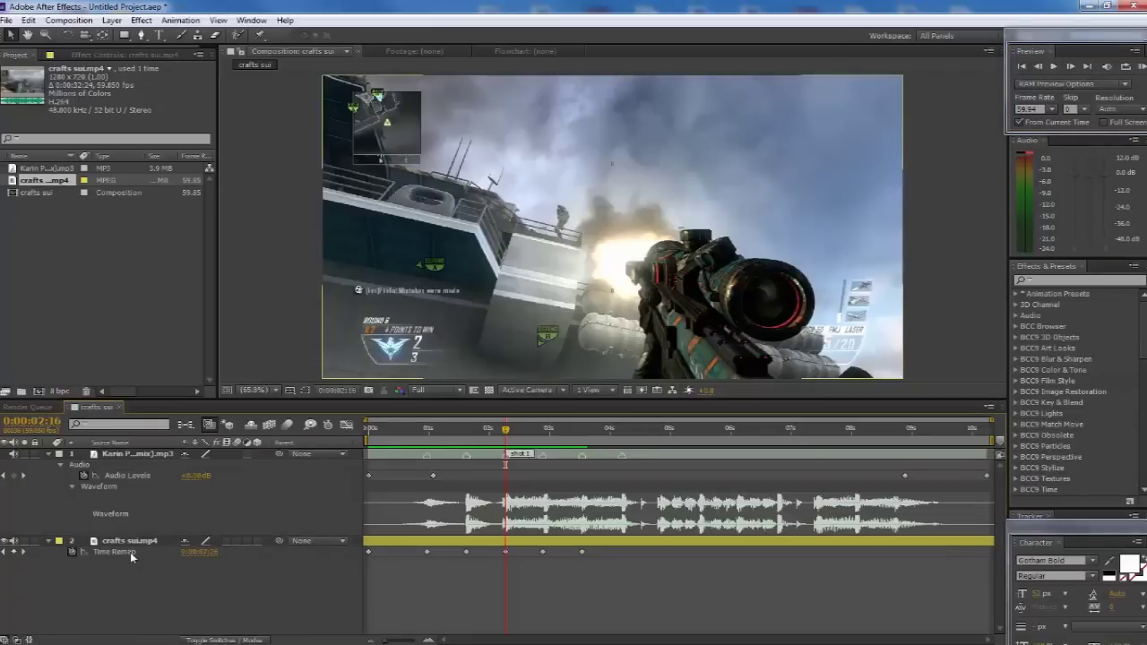
click(130, 552)
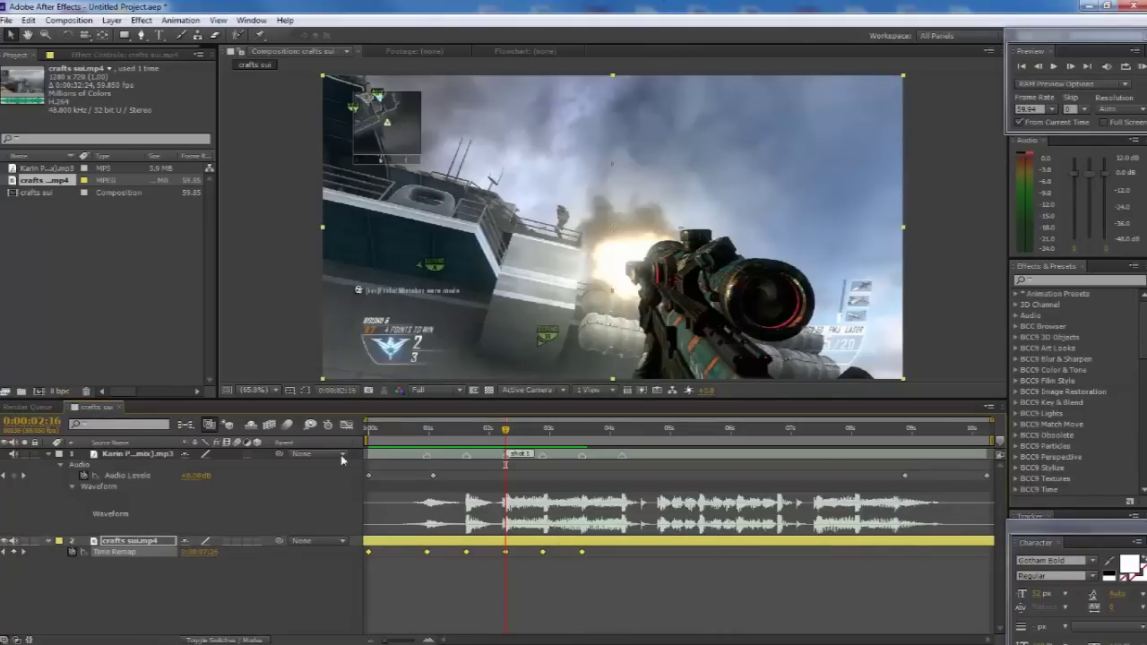
Apply Easy Ease to all six Time Remap keyframes and show the speed curve in the Graph Editor
right_click(506, 553)
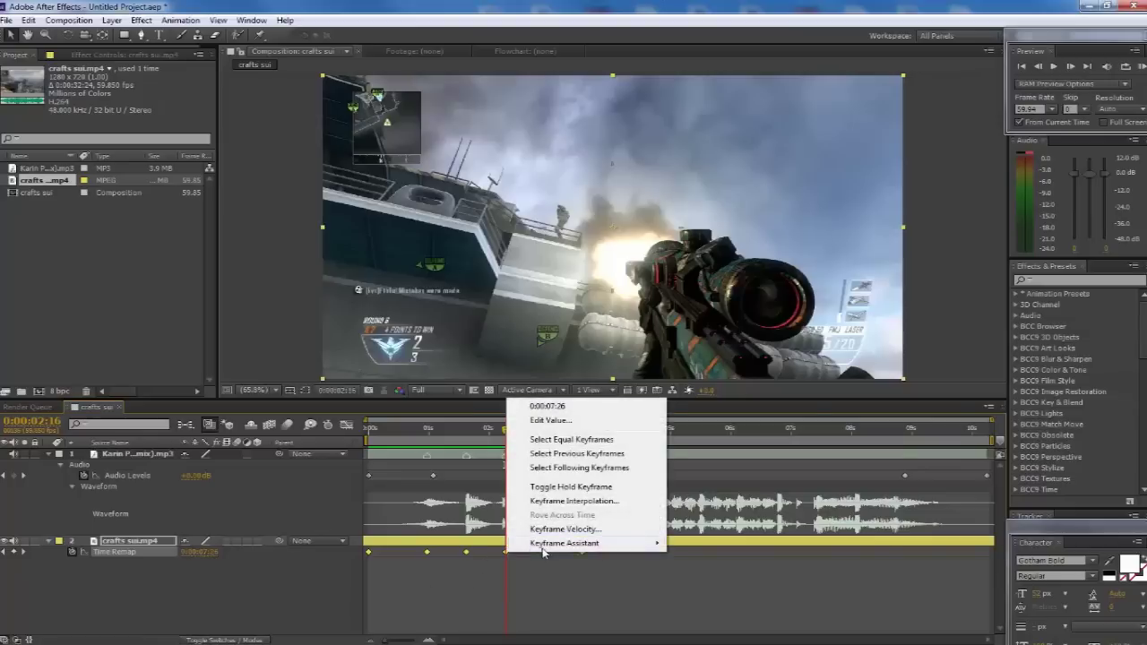
mouse_move(620, 545)
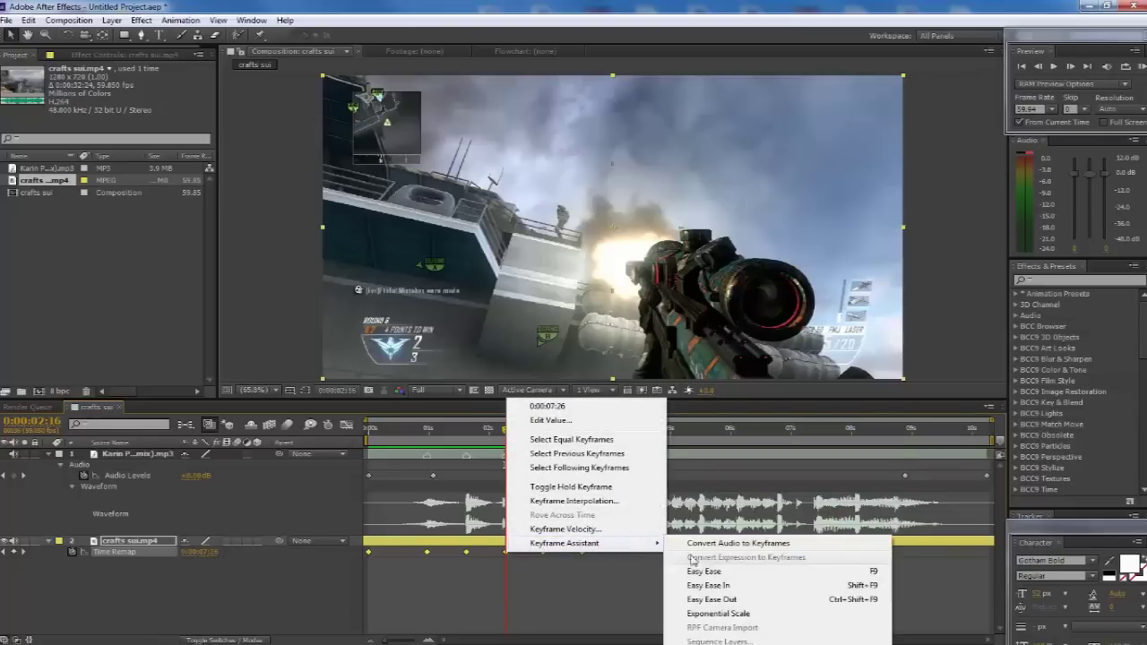
click(711, 571)
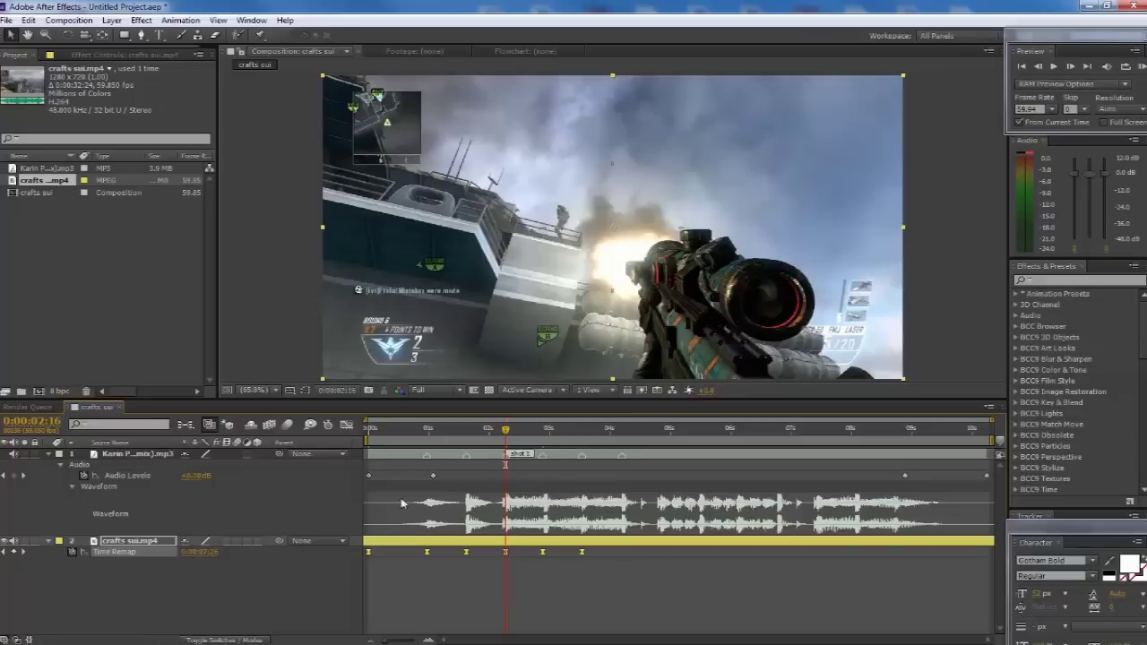
click(347, 425)
Zoom into the first seconds and drag the first keyframe's Bezier handle up to steepen the curve
drag(431, 435, 580, 455)
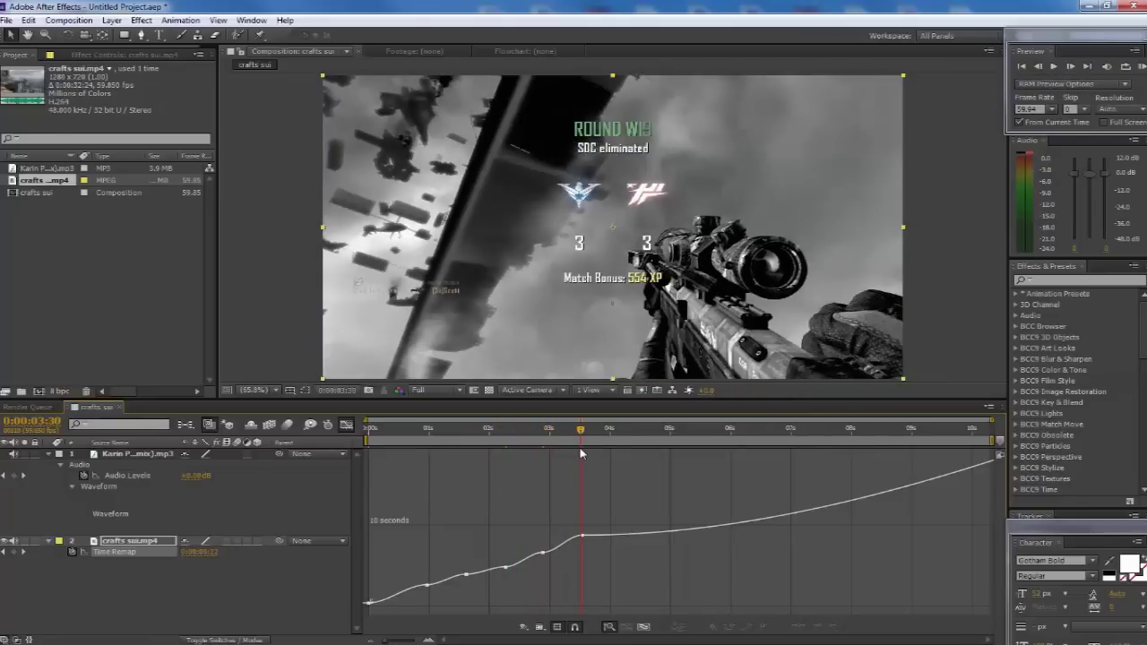
key(Home)
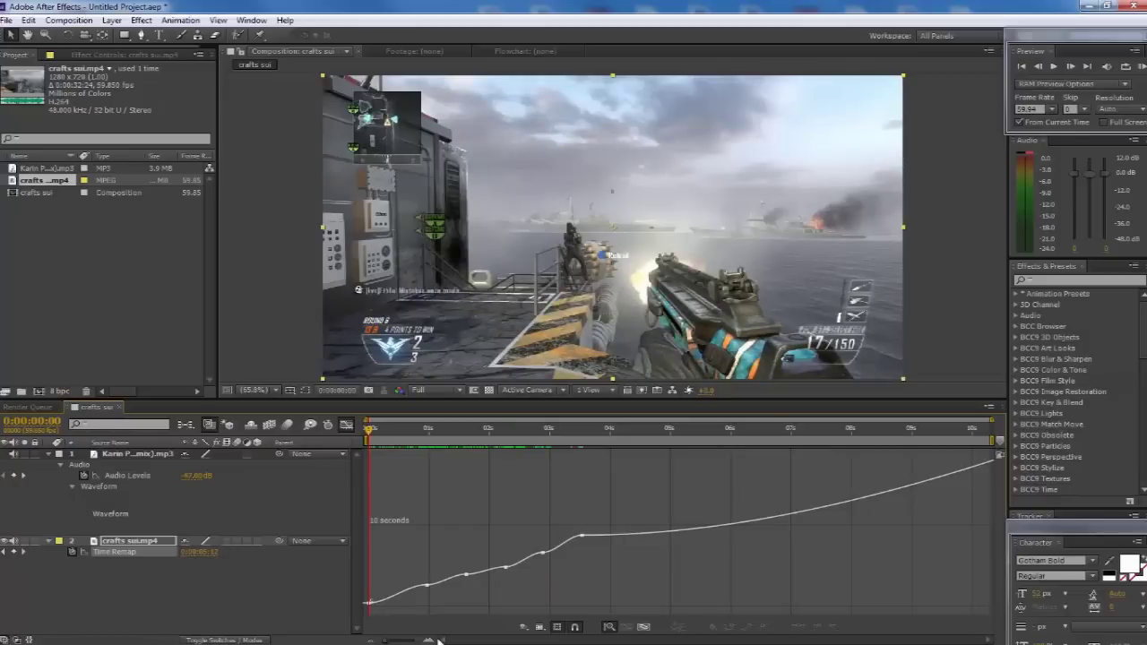
click(428, 640)
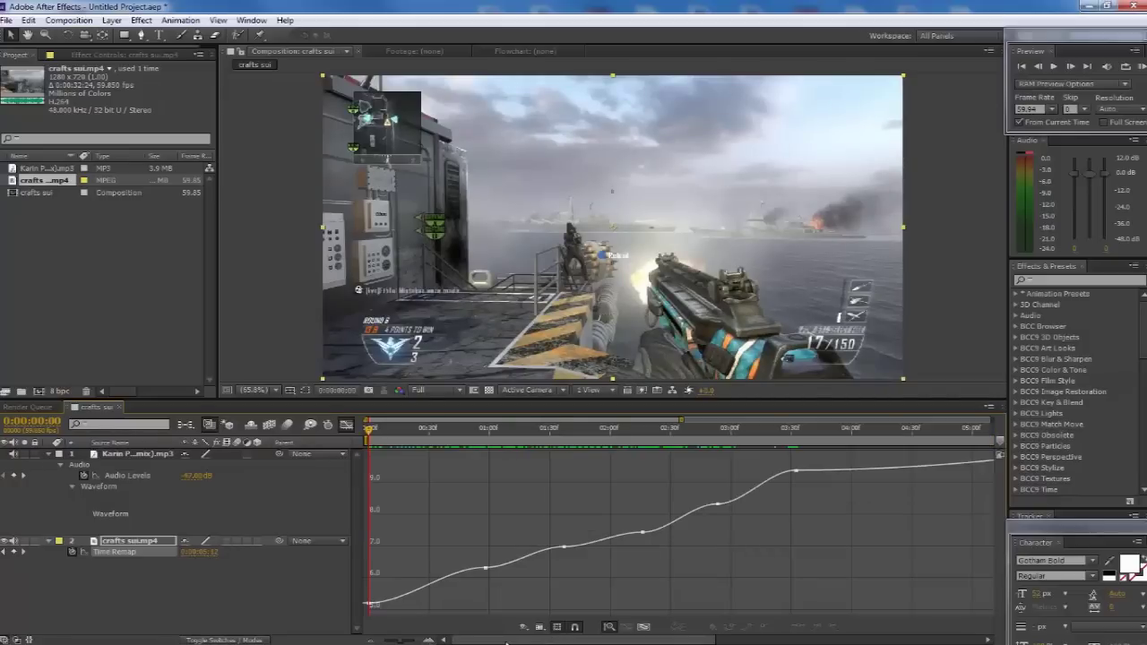
drag(369, 432, 419, 437)
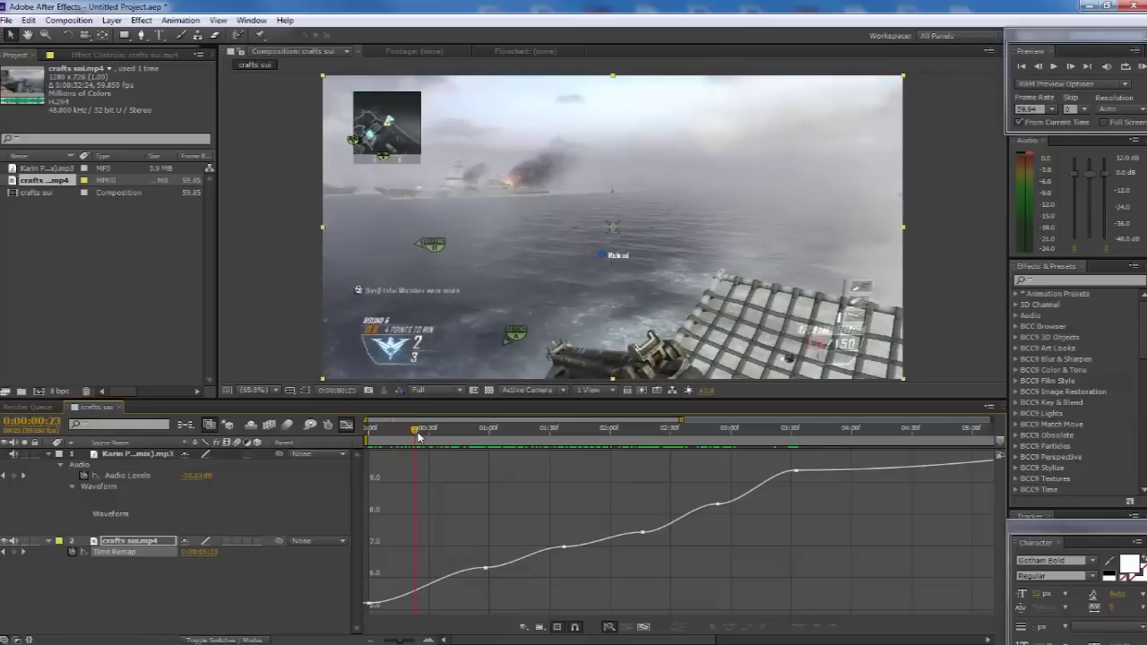
click(368, 604)
drag(409, 607, 433, 587)
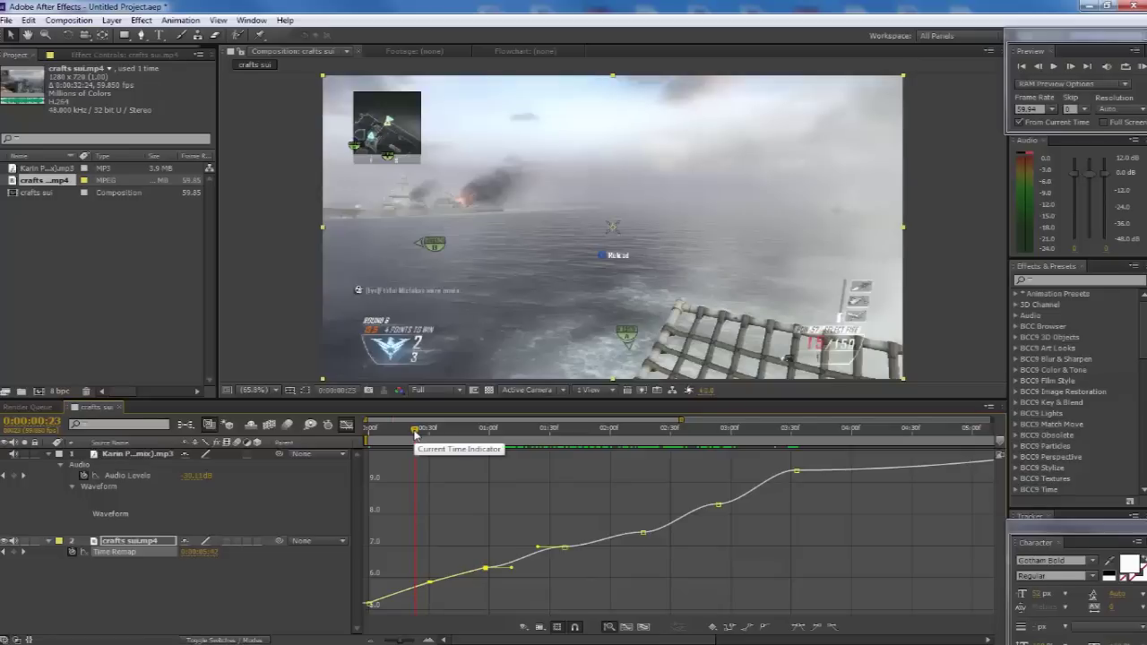
drag(416, 432, 365, 455)
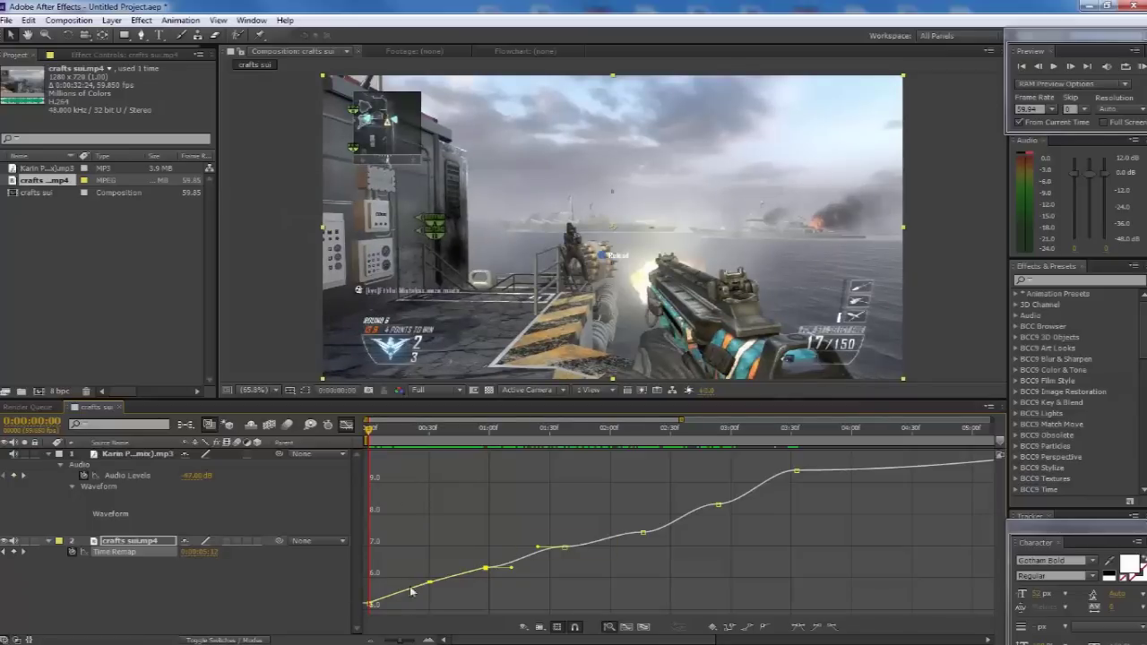
Drag the Bezier handles of each following keyframe to create steep speed ramps
drag(460, 433, 488, 437)
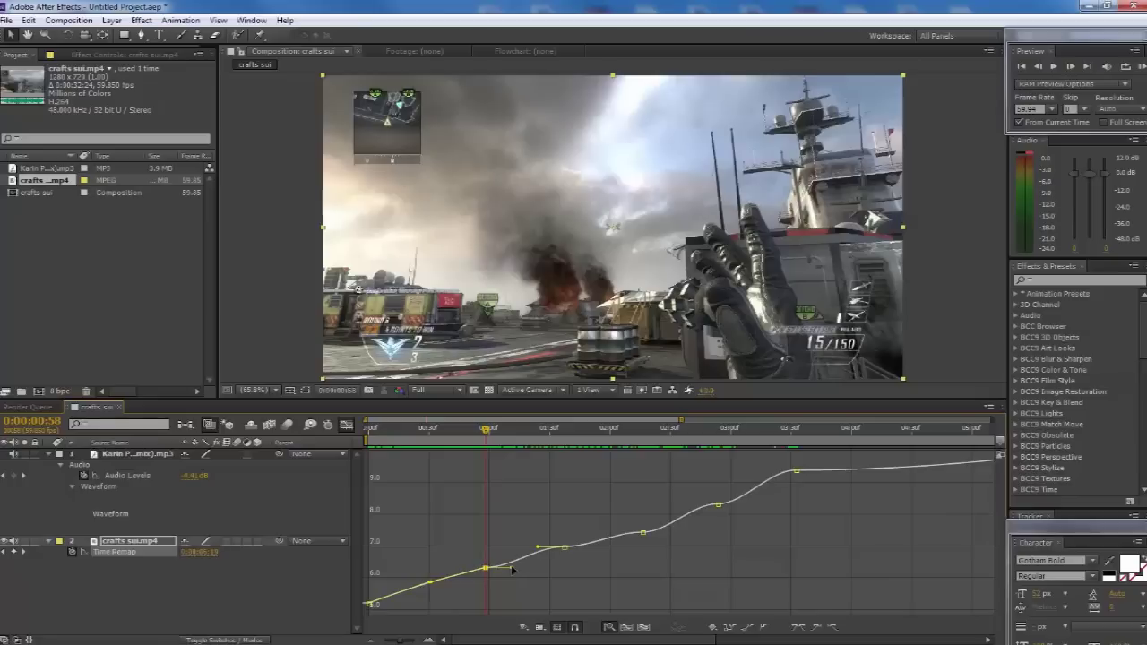
drag(512, 570, 459, 561)
drag(537, 548, 565, 540)
click(643, 534)
mouse_move(669, 535)
mouse_down()
mouse_move(682, 519)
mouse_move(619, 526)
mouse_move(666, 513)
mouse_up()
click(718, 505)
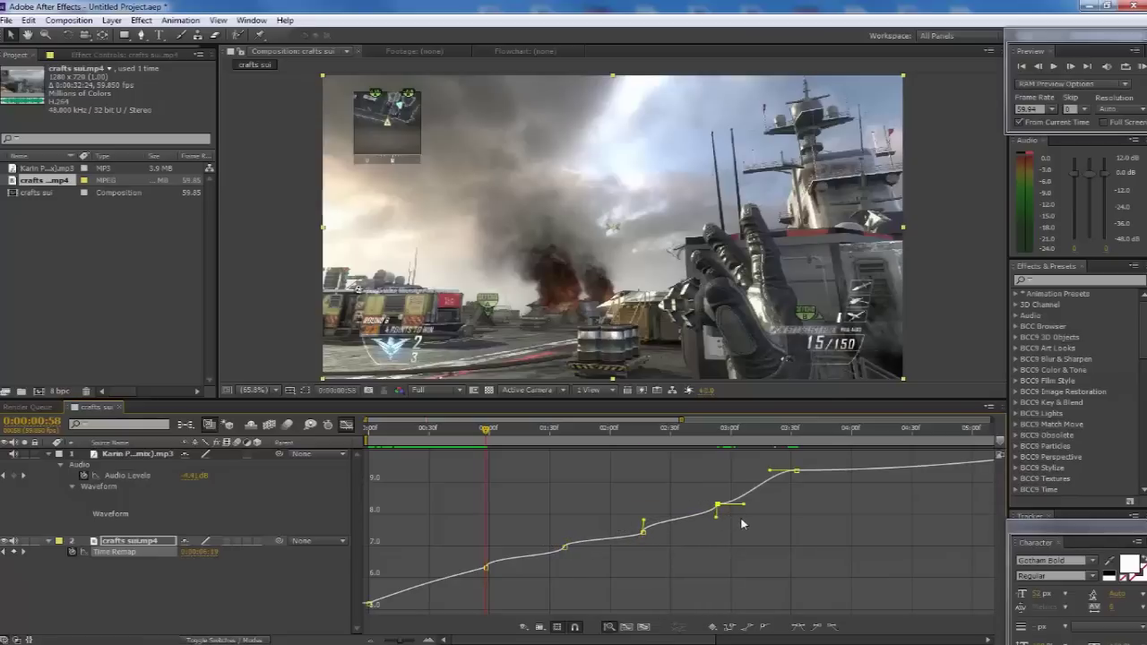
drag(744, 507, 689, 488)
drag(769, 473, 828, 504)
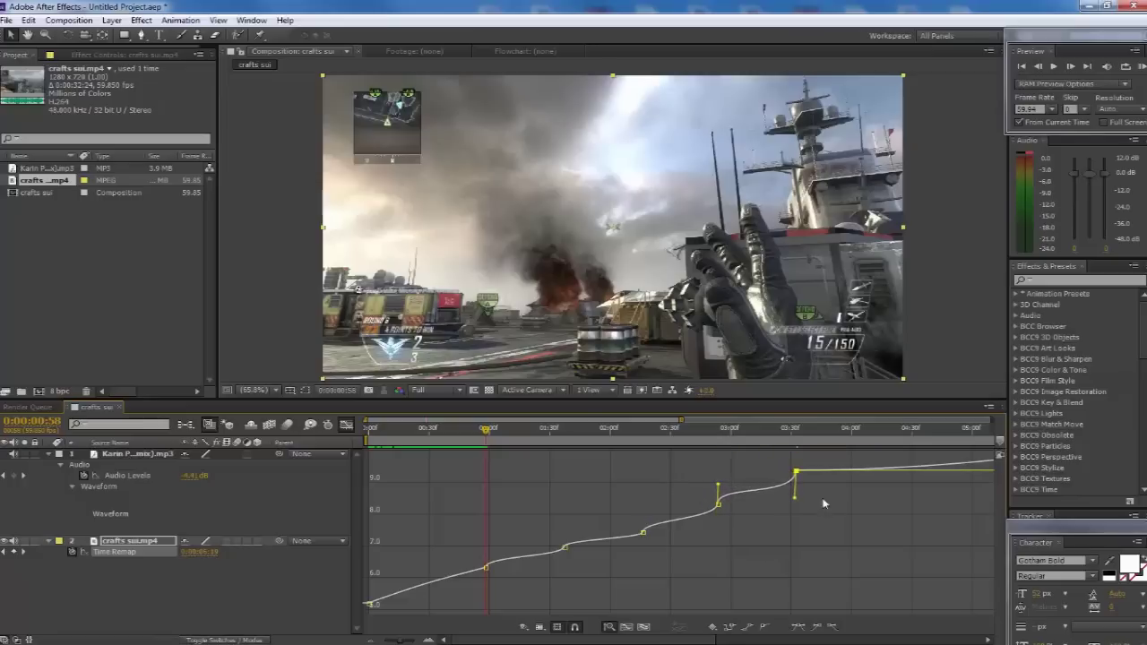
Bulge the first curve section up at the 0:00:00:58 keyframe, then flatten it back
click(492, 562)
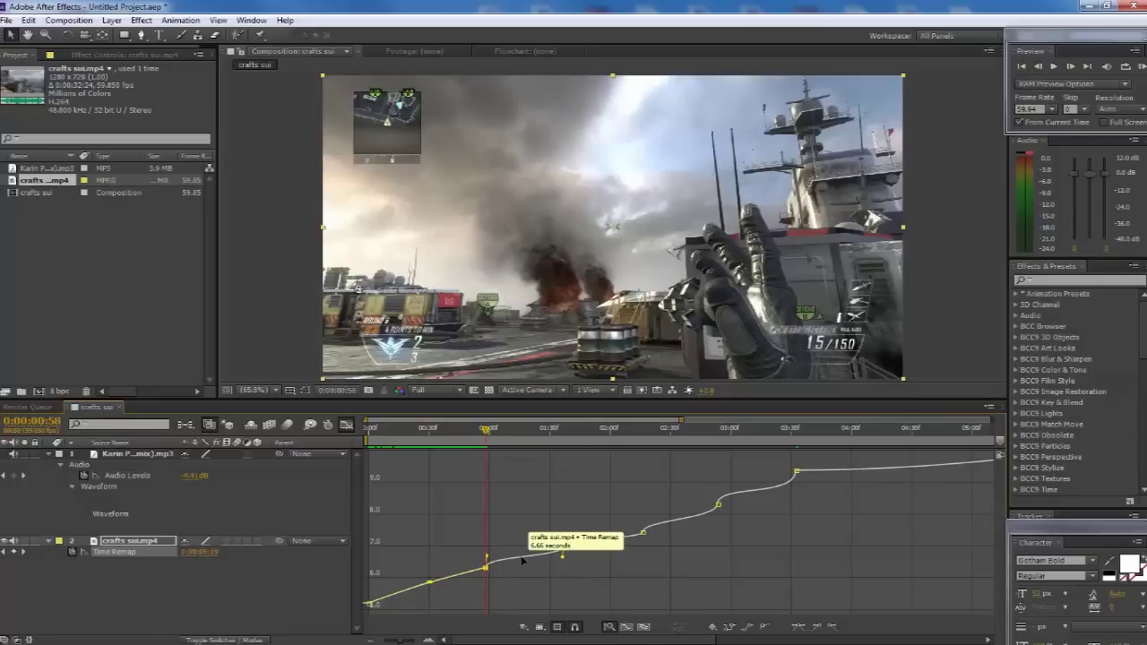
drag(488, 556, 488, 492)
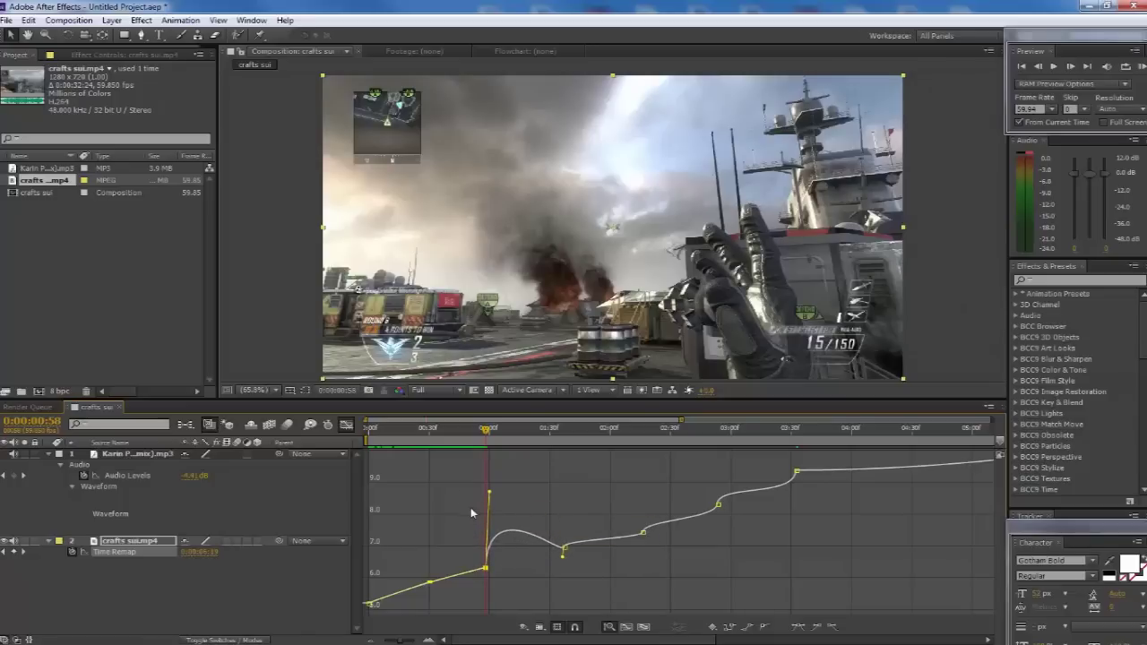
drag(486, 495, 486, 553)
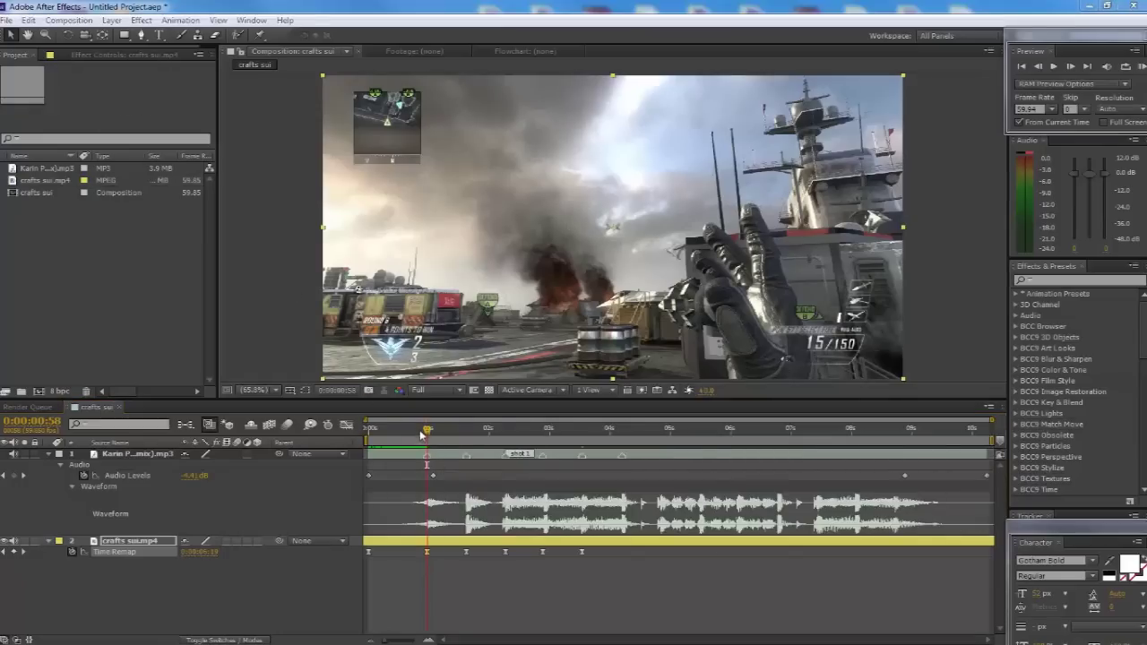
Preview the footage around one second, collapse the gameplay layer, and return to the start
drag(430, 433, 513, 434)
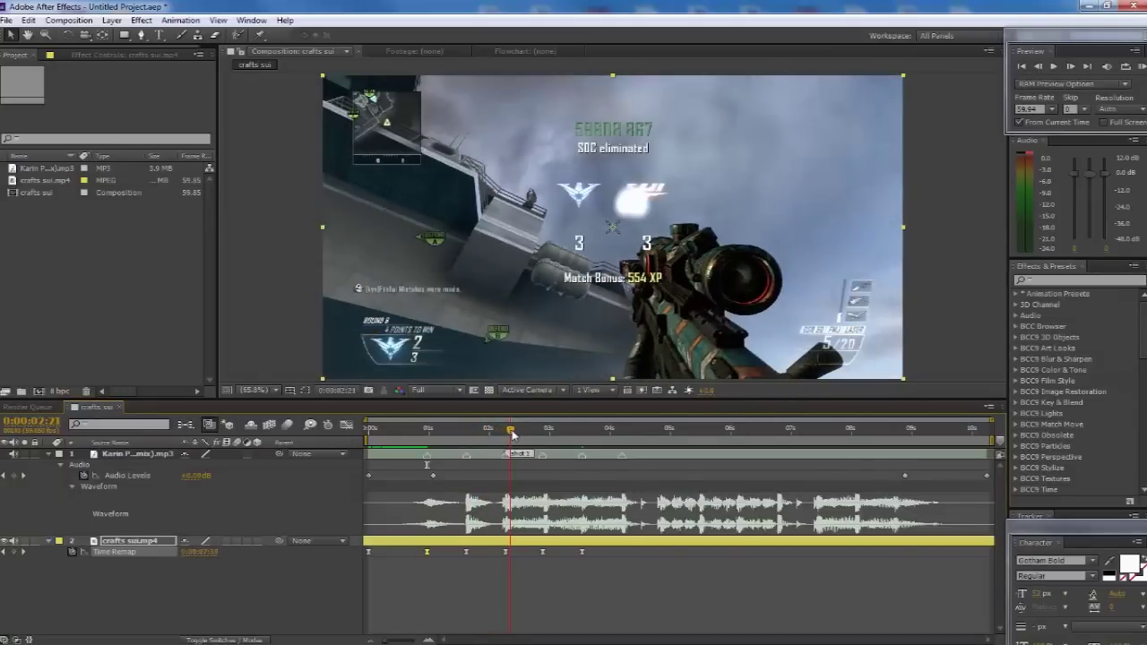
click(49, 543)
key(Home)
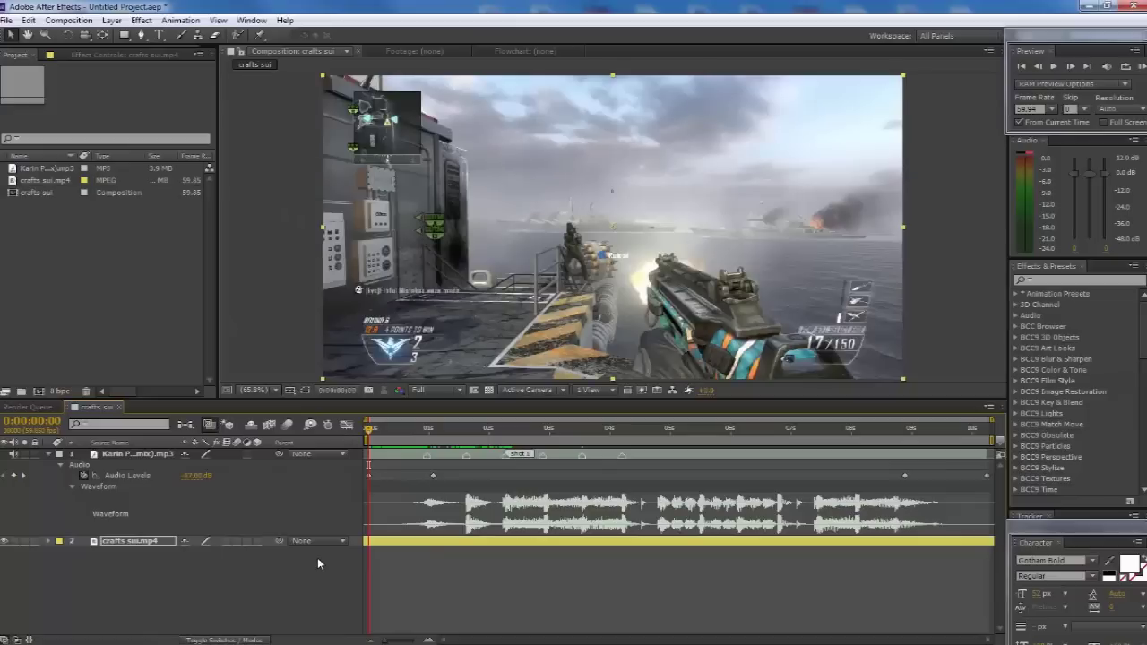
Duplicate the gameplay layer from the Edit menu, then delete the accidental copy
click(29, 19)
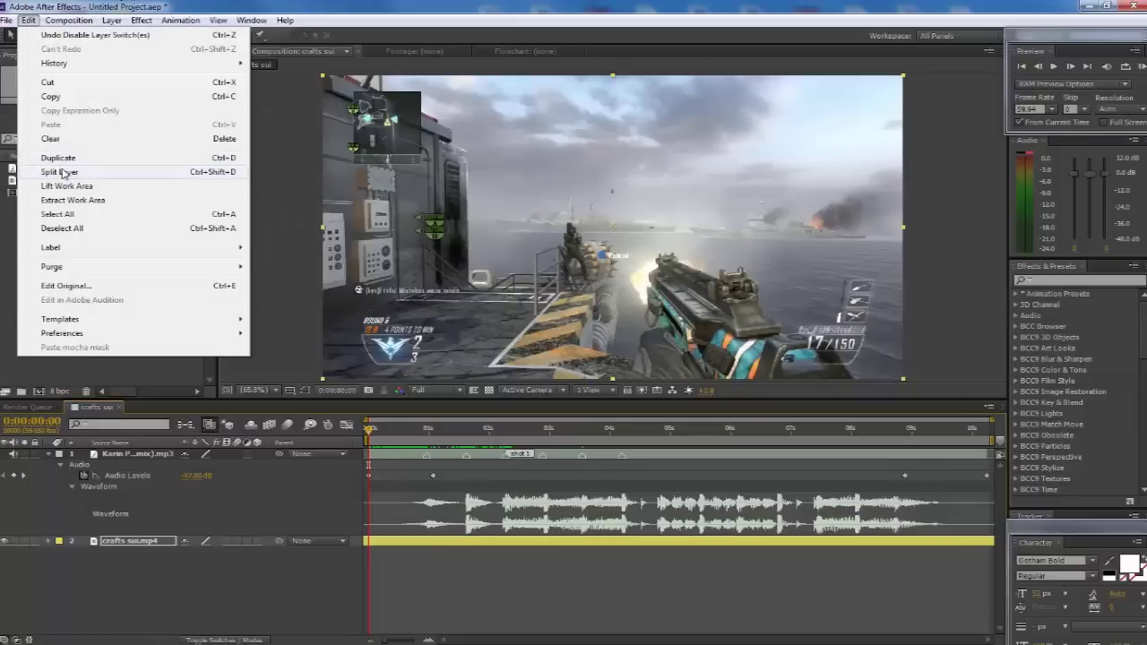
click(62, 168)
key(Delete)
Key the gameplay layer's Opacity from 0% at the start to 100% at 0:00:00:44
key(t)
drag(188, 555, 99, 556)
click(418, 431)
drag(415, 430, 411, 431)
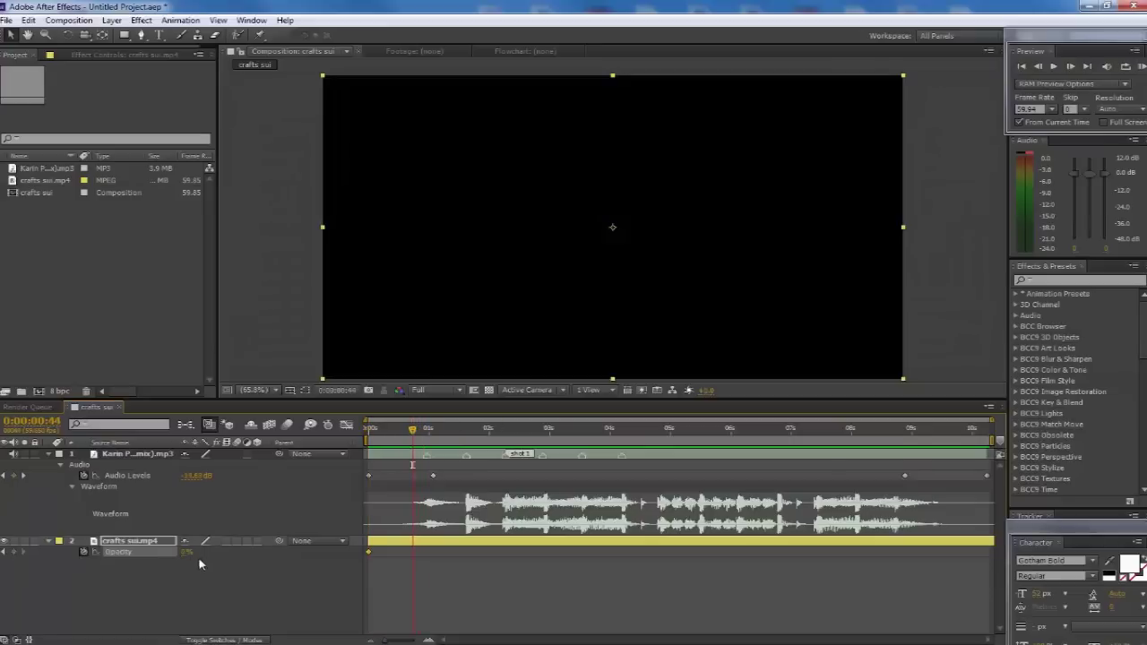
drag(182, 555, 233, 555)
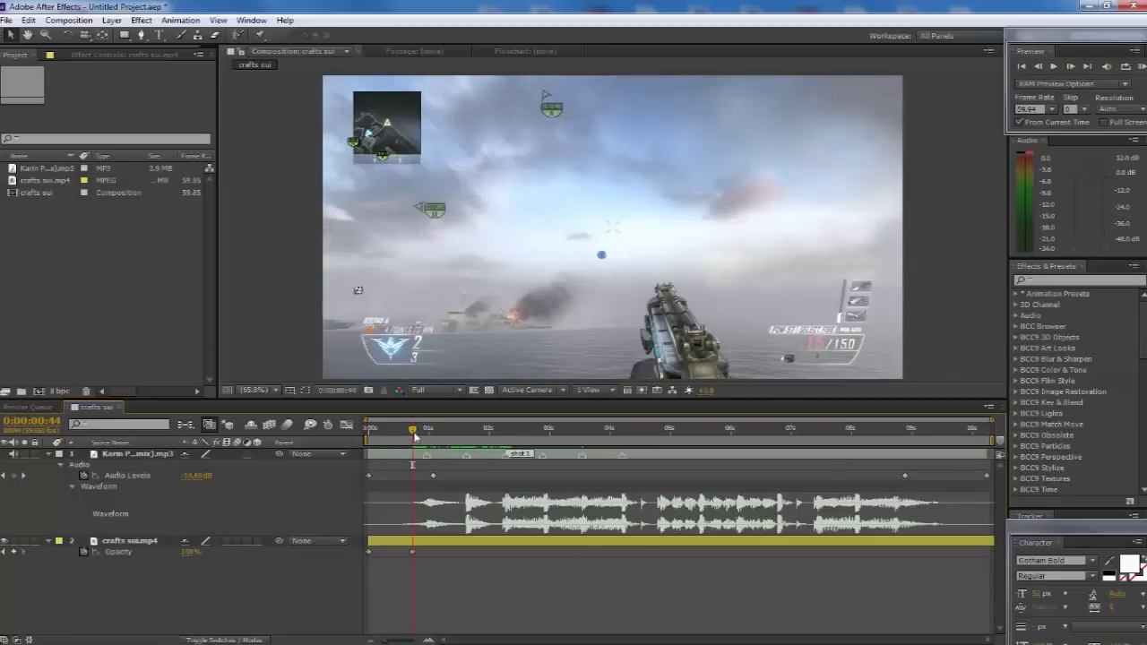
click(425, 431)
drag(428, 433, 469, 440)
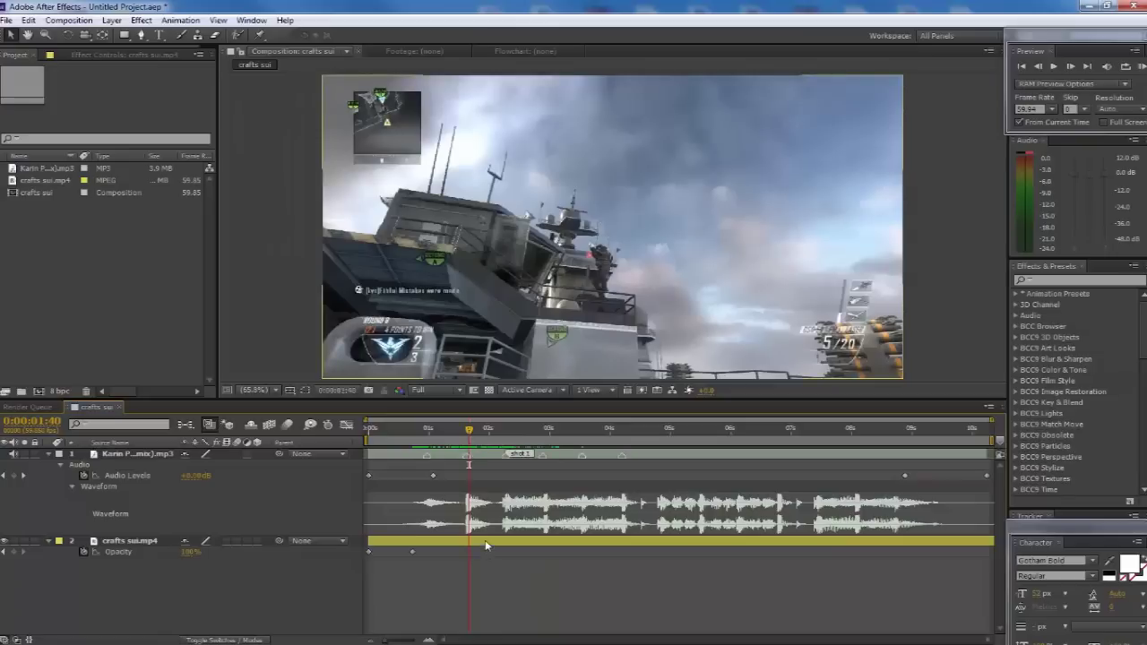
Reveal the gameplay layer's Time Remap keyframes and show them zoomed in the Graph Editor
click(484, 540)
key(ctrl+alt+t)
click(467, 553)
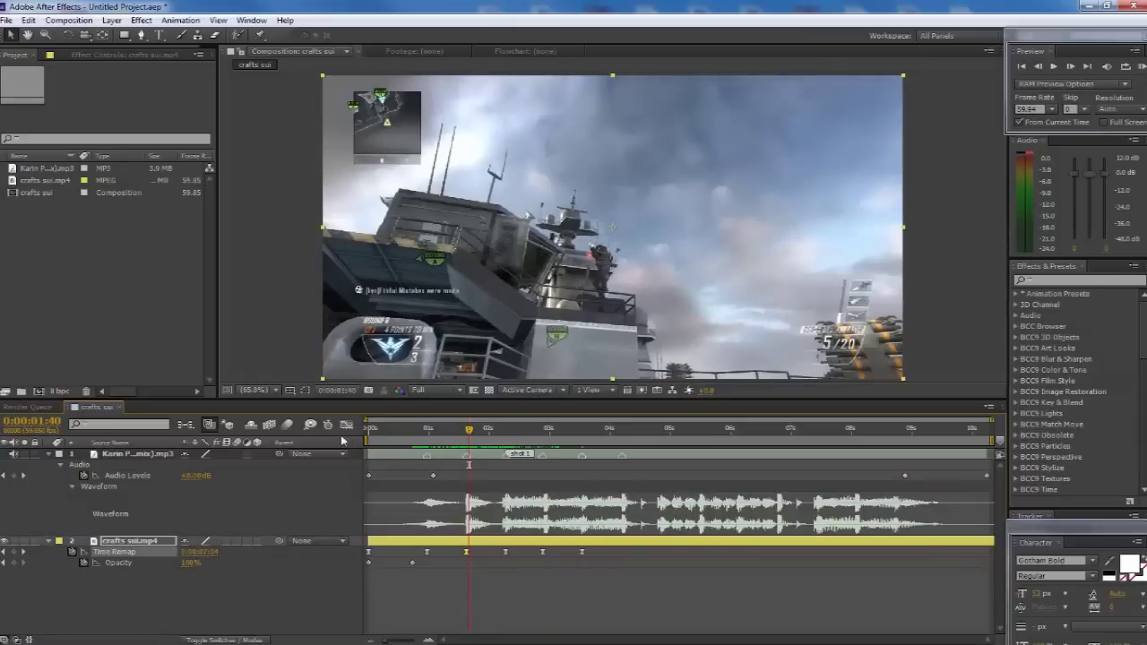
click(347, 425)
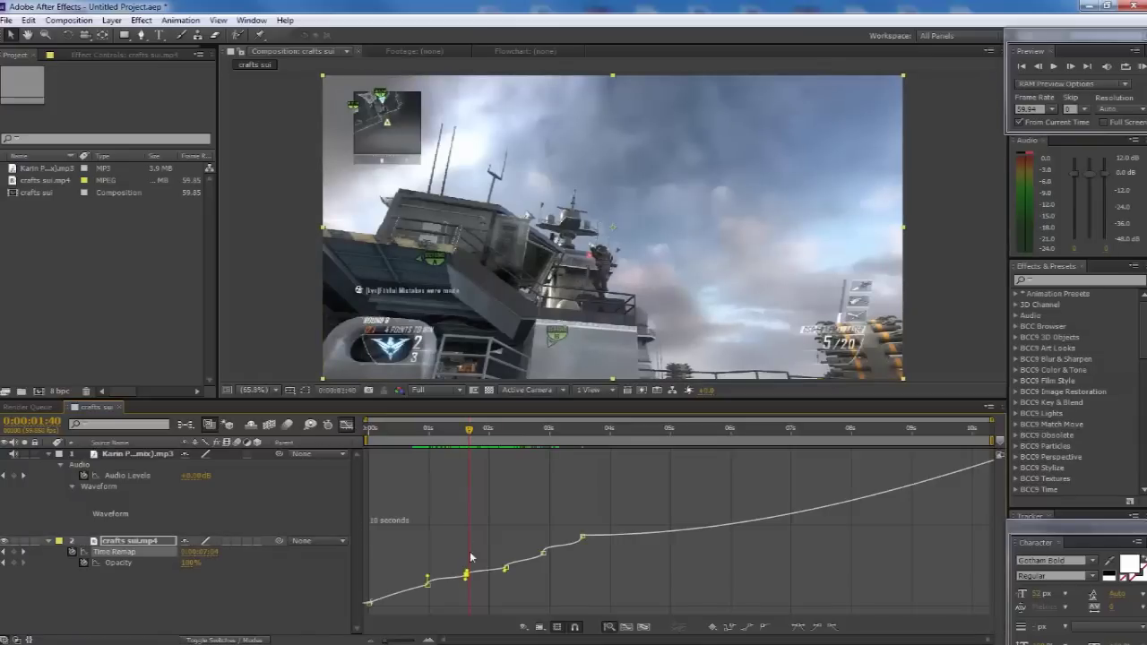
click(429, 640)
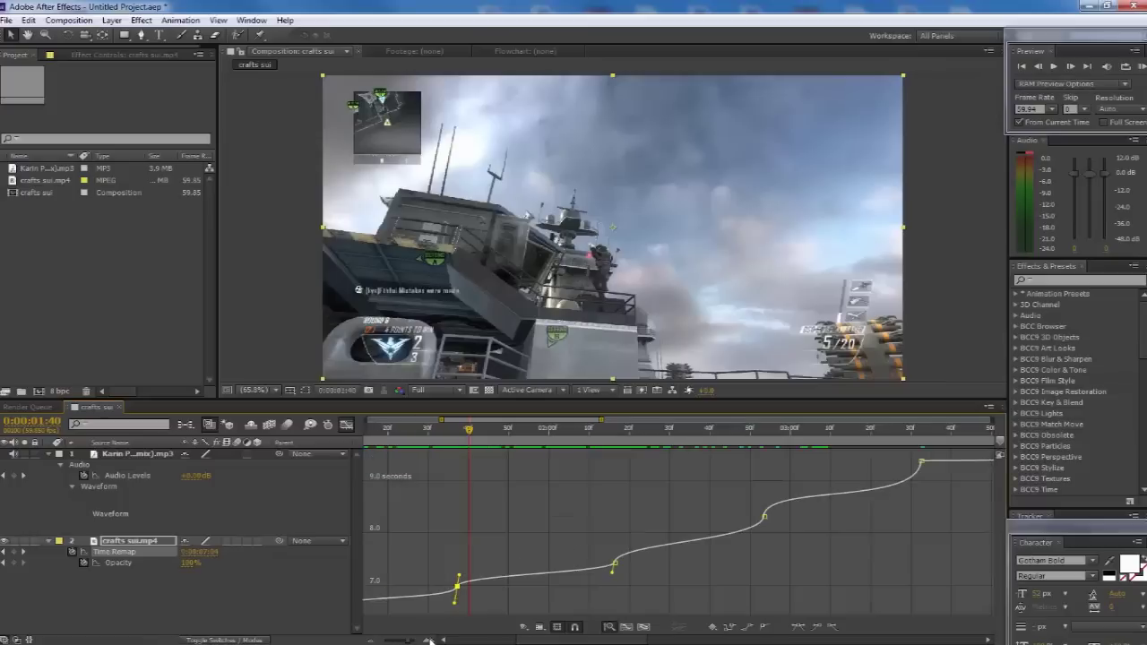
Adjust the Bezier handles on the Time Remap keyframes to ease the speed ramp
click(458, 590)
drag(458, 573, 465, 461)
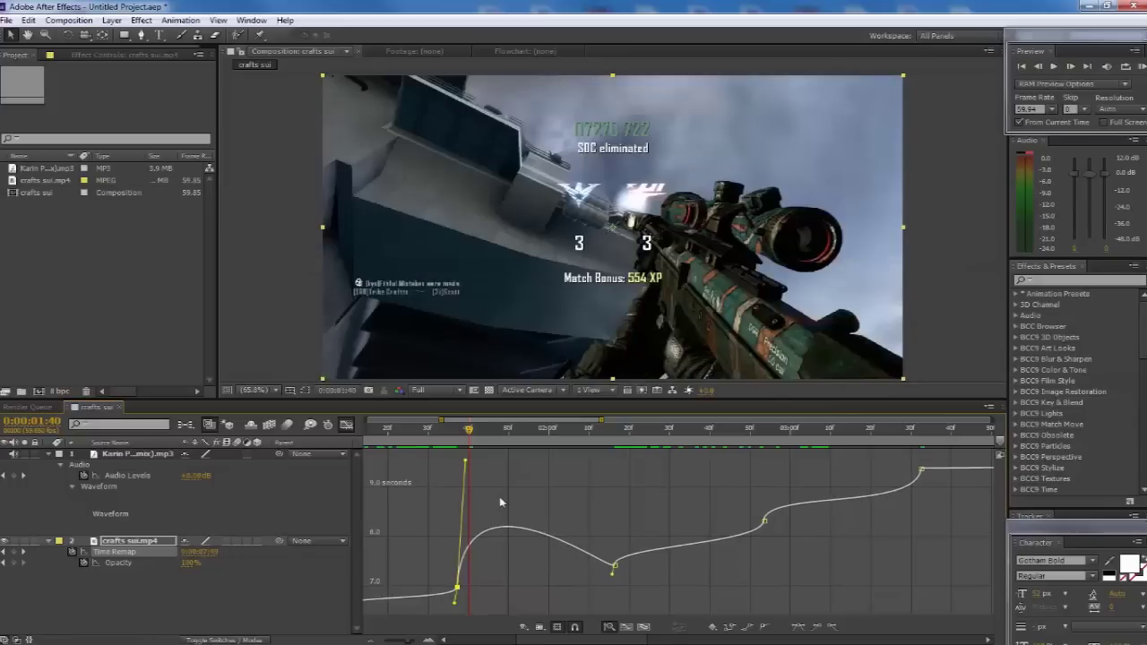
click(615, 567)
mouse_move(617, 548)
mouse_down()
mouse_move(636, 479)
mouse_move(617, 546)
mouse_up()
click(458, 589)
drag(463, 463, 419, 576)
Preview the ramp through the sniper kill, then return to the layer timeline zoomed out
drag(468, 431, 444, 477)
drag(541, 472, 653, 456)
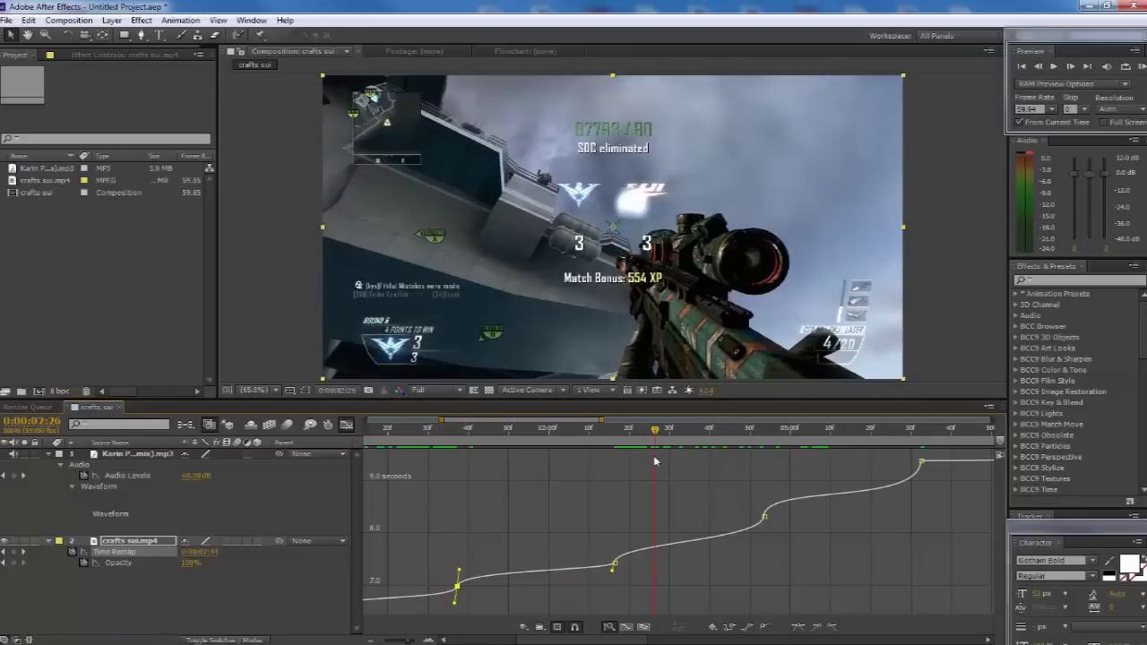
click(347, 427)
click(368, 640)
click(368, 641)
click(368, 641)
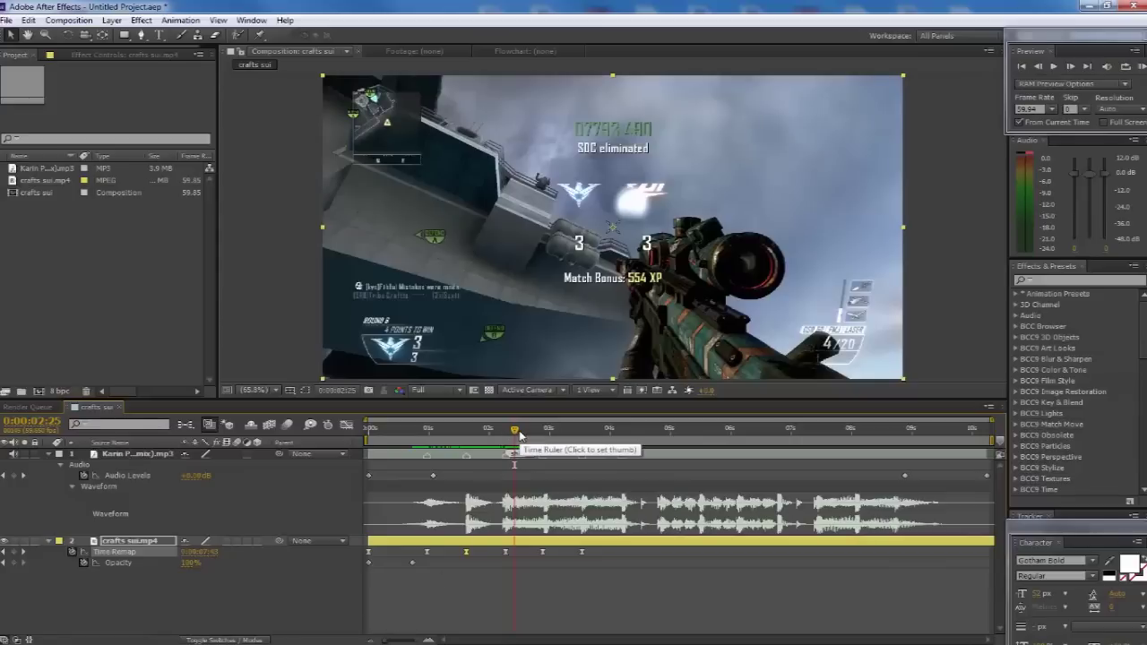
drag(515, 433, 582, 432)
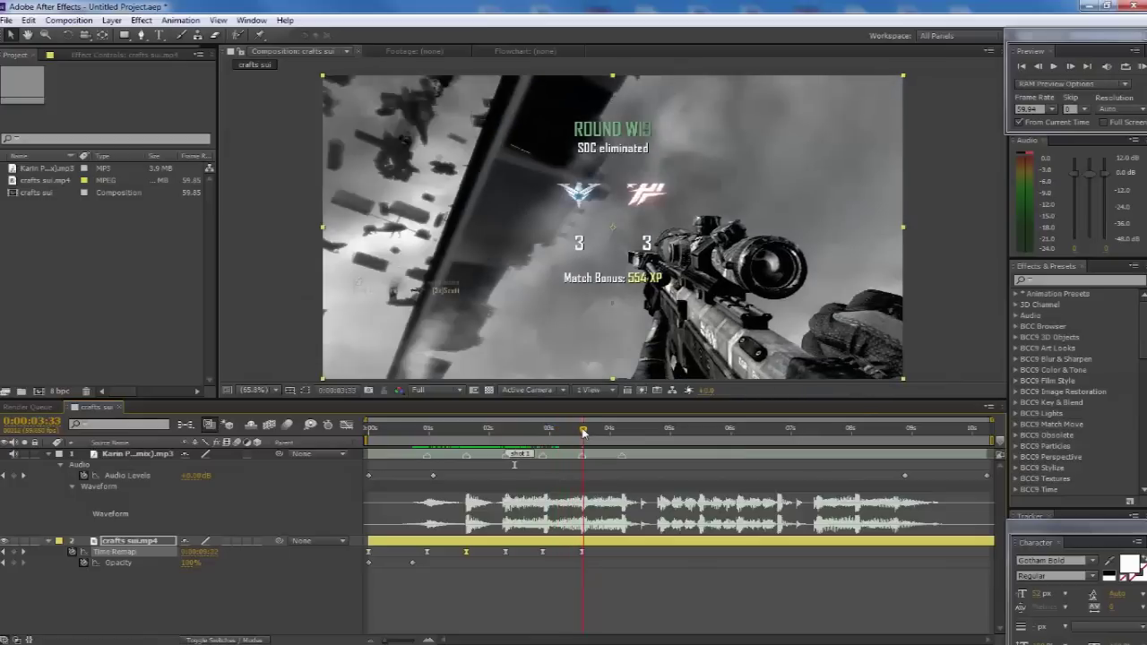
drag(583, 433, 581, 479)
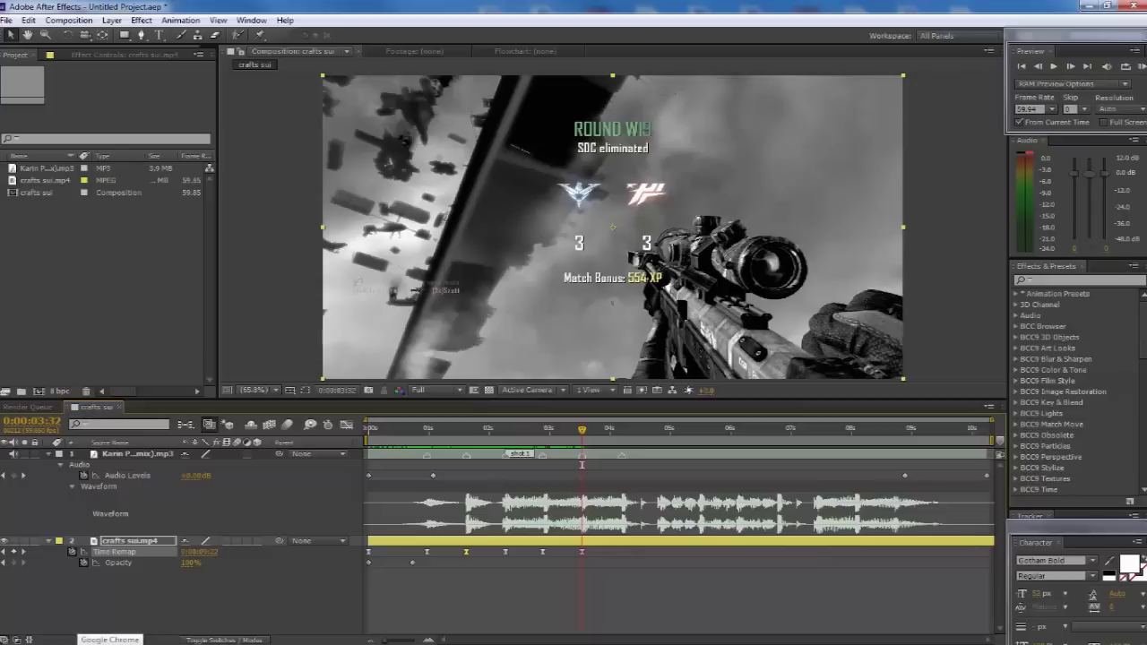
click(104, 272)
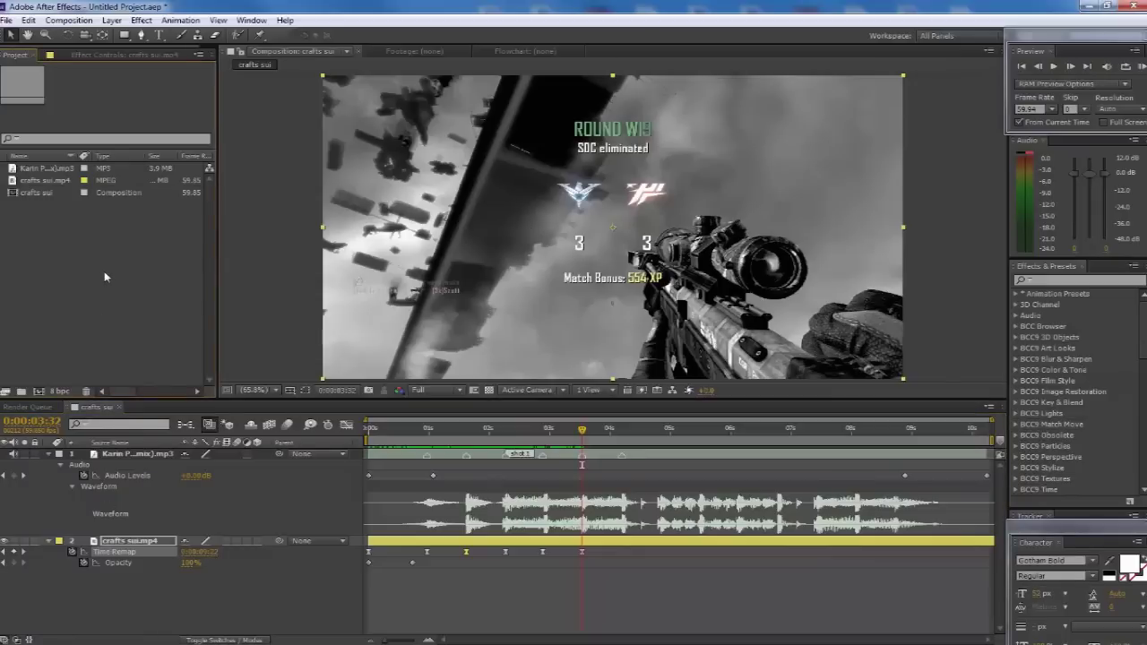
drag(582, 431, 436, 457)
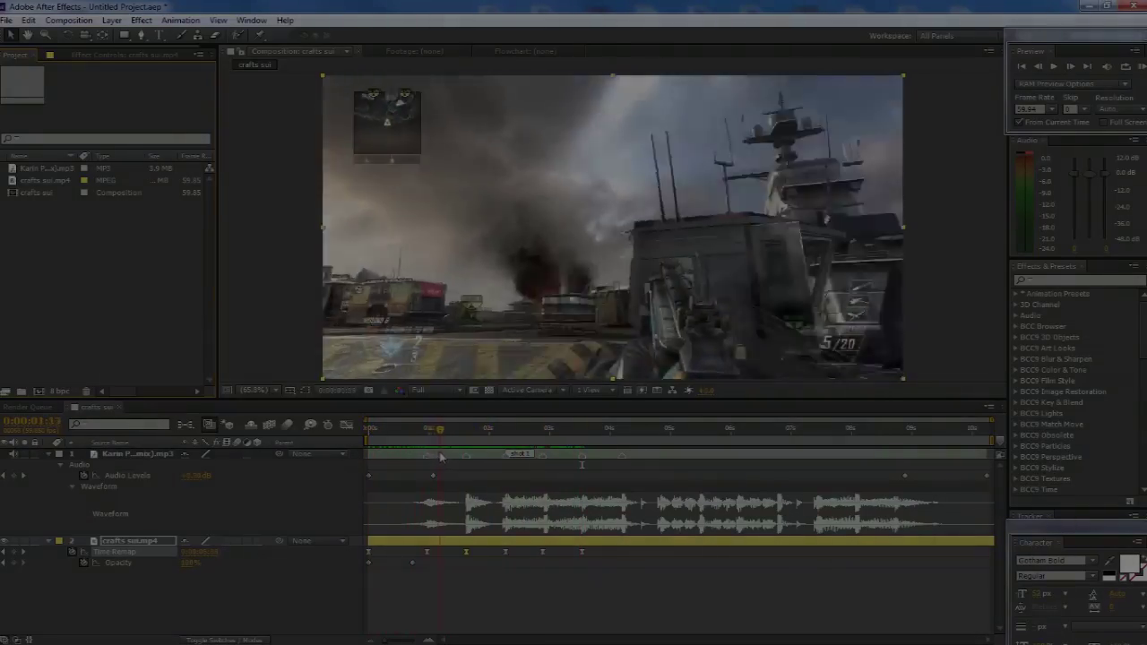